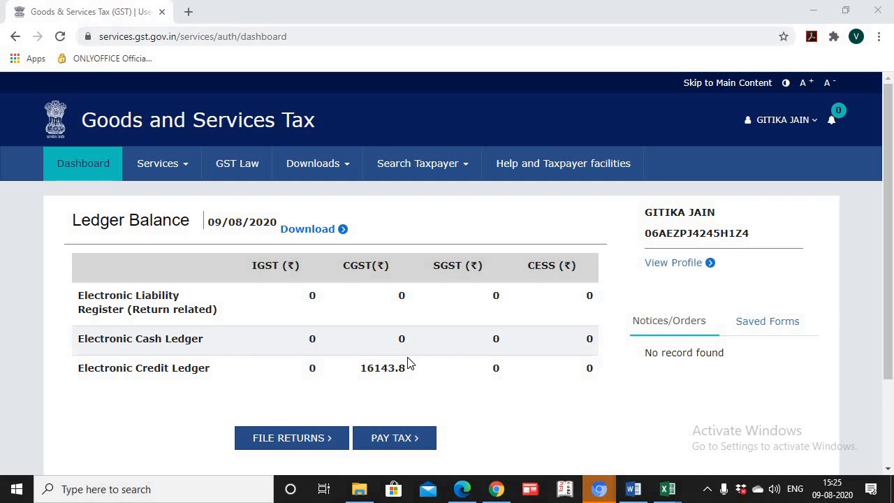
- Open the annual return filing page and search for the financial year 2018-19
click(183, 170)
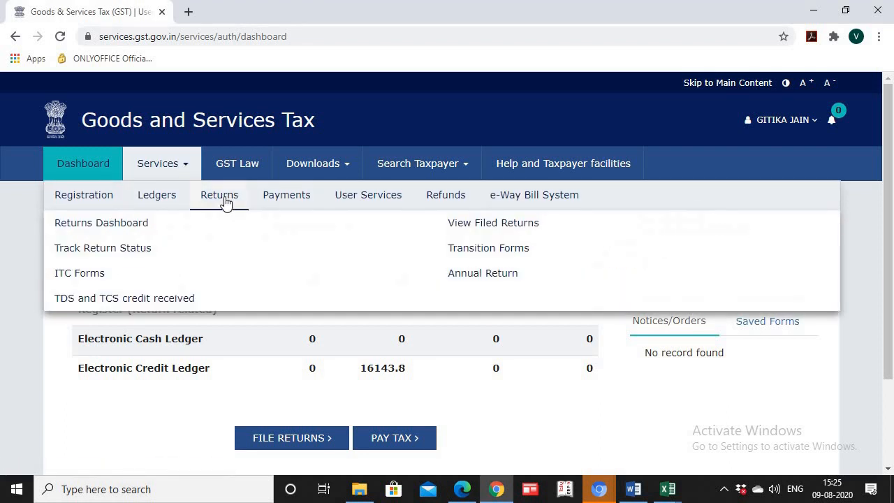
click(476, 279)
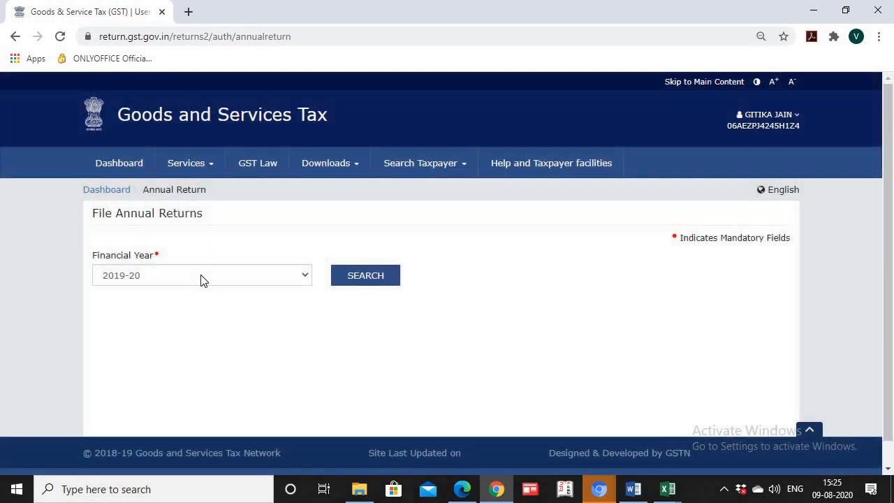
click(201, 278)
click(167, 306)
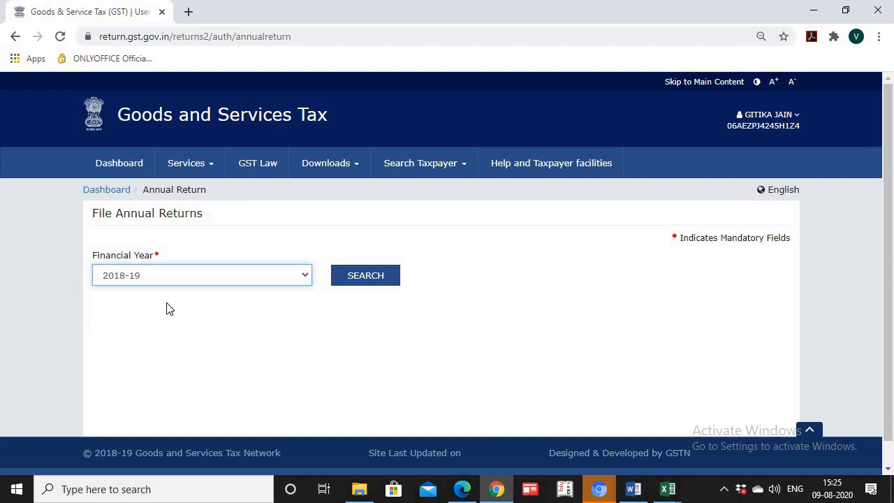
click(351, 279)
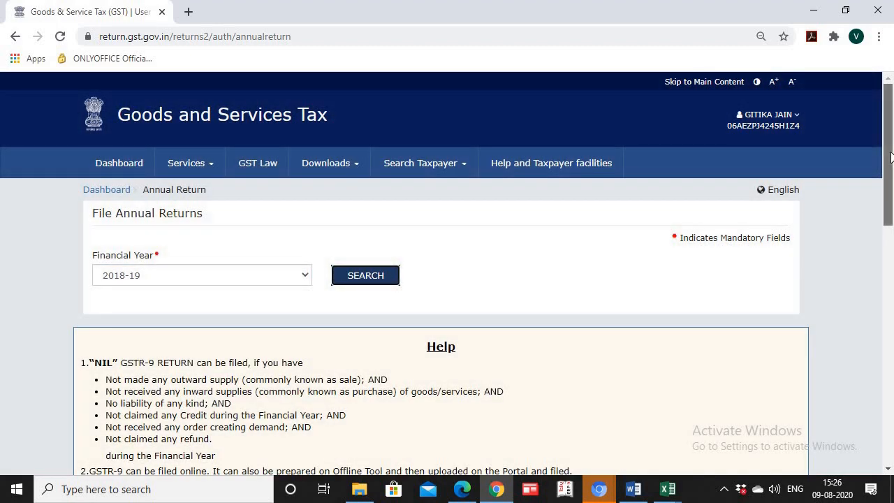
- Start preparing the GSTR-9 annual return online and proceed past the questionnaire with the Nil return option at No
scroll(512, 336, down, 5)
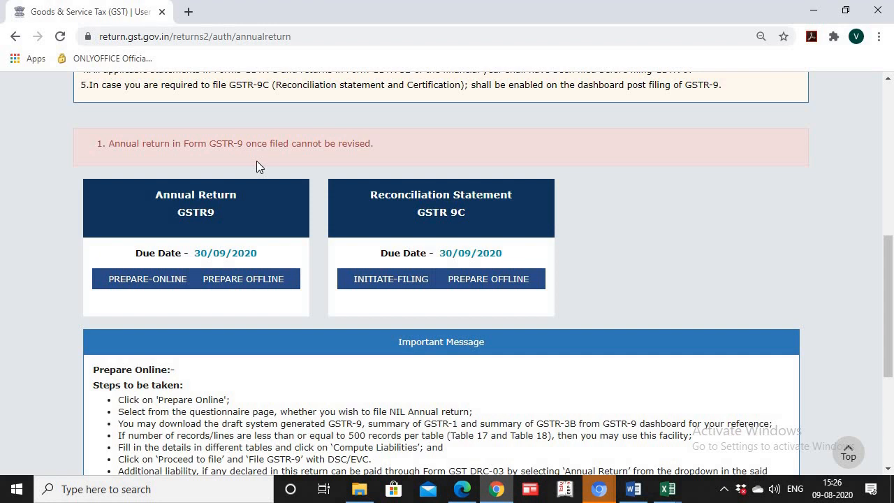
click(241, 201)
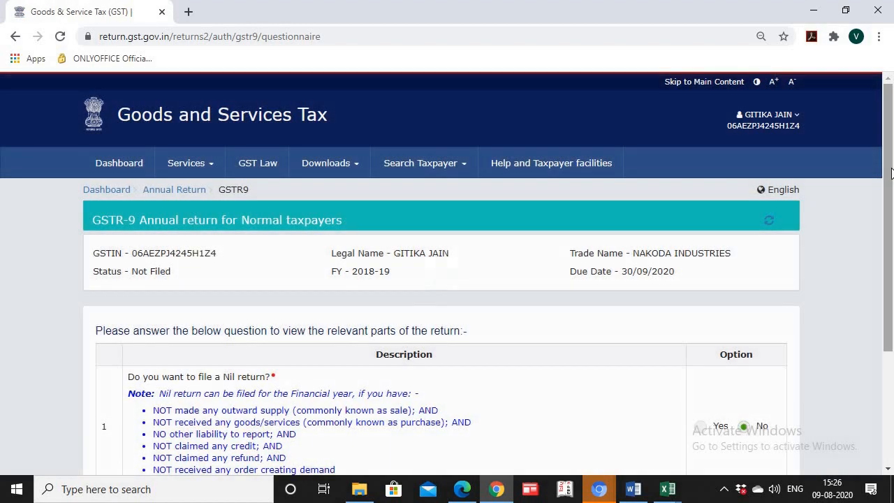
drag(891, 173, 892, 296)
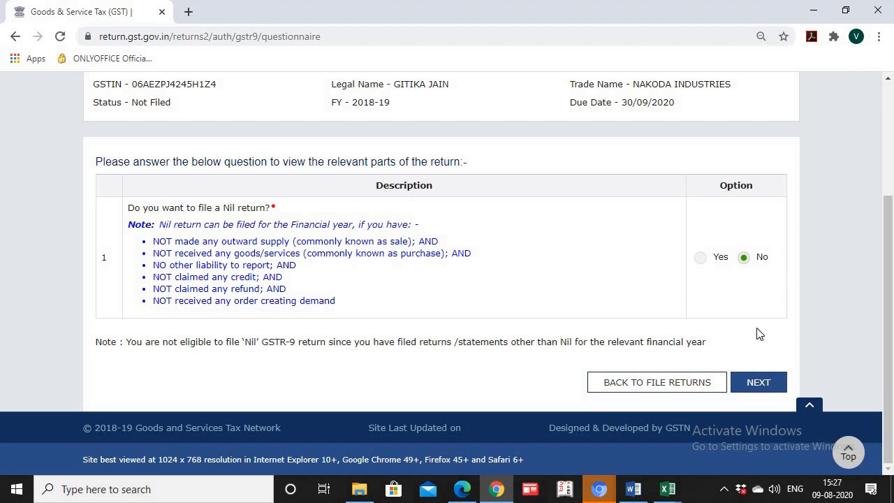
click(761, 385)
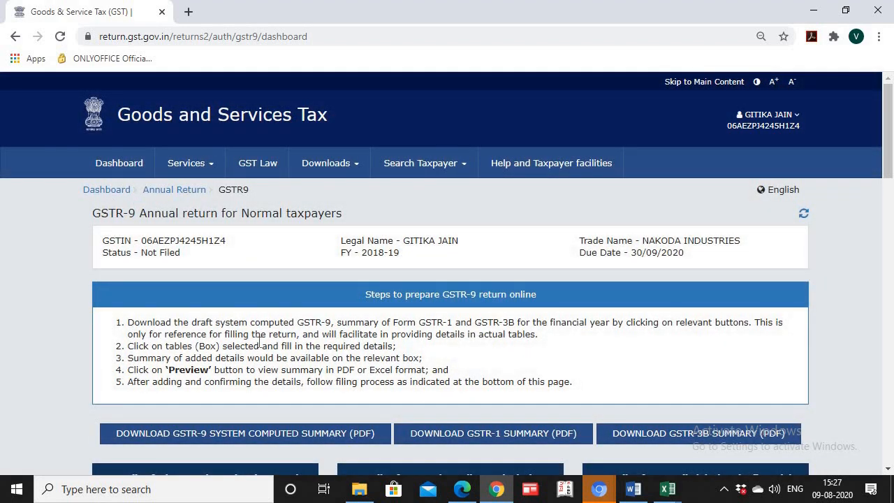
- Look over the GSTR-9 table summaries and download the GSTR-1 and GSTR-3B summaries as PDF
drag(889, 169, 888, 229)
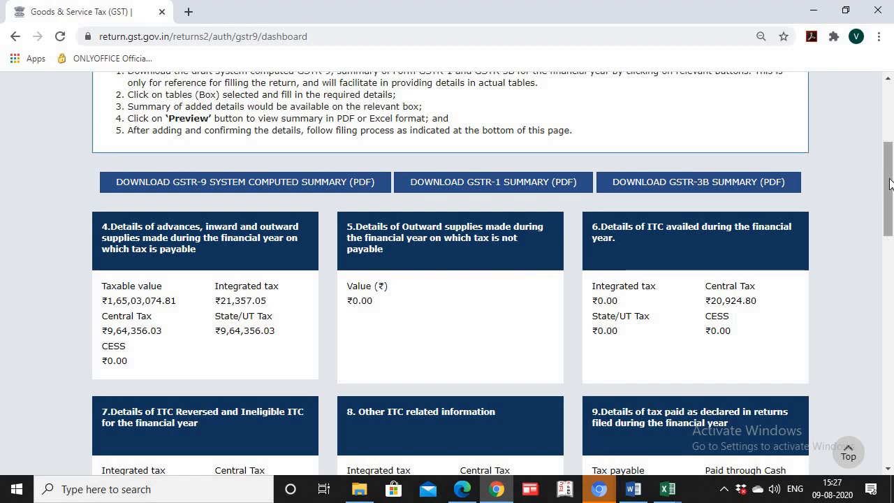
drag(888, 187, 888, 252)
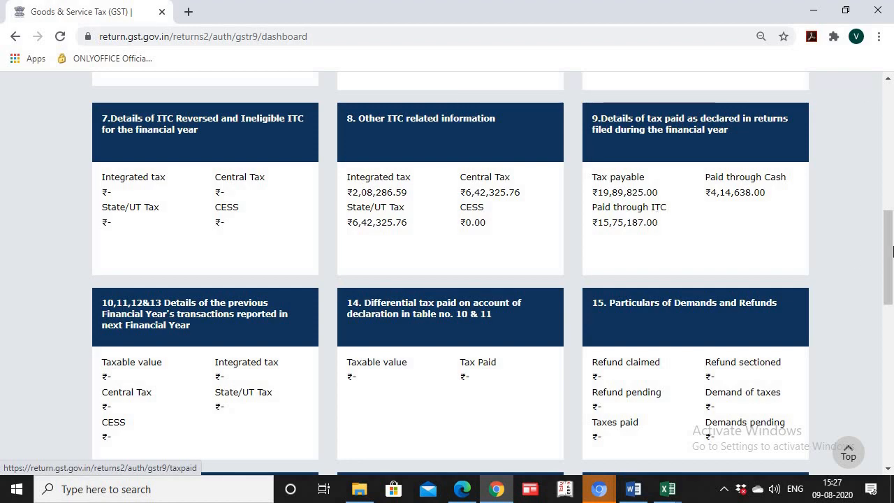
drag(891, 252, 892, 153)
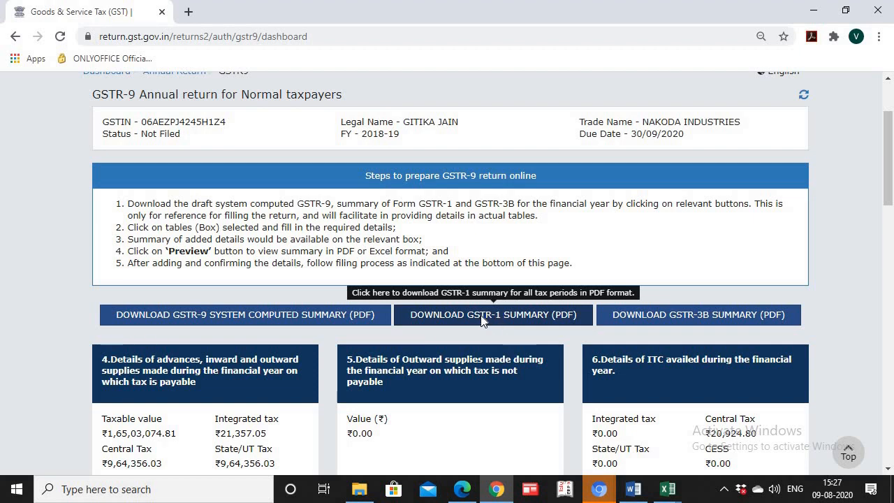
click(482, 321)
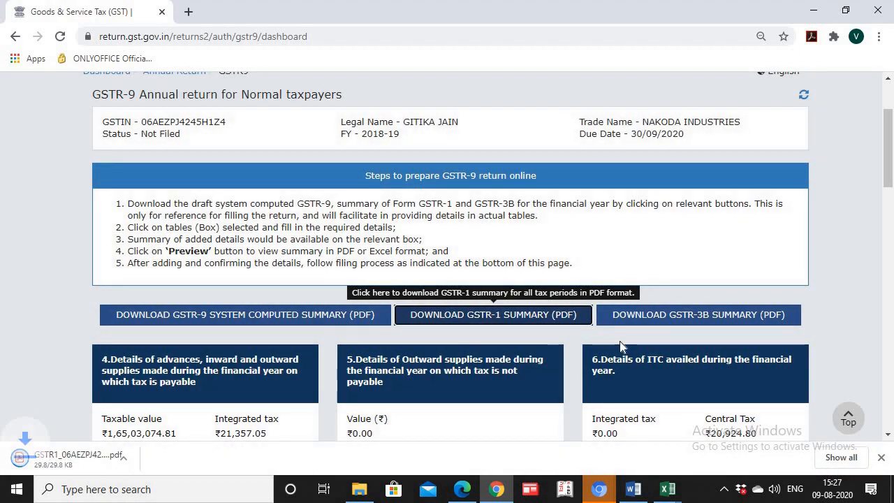
click(638, 320)
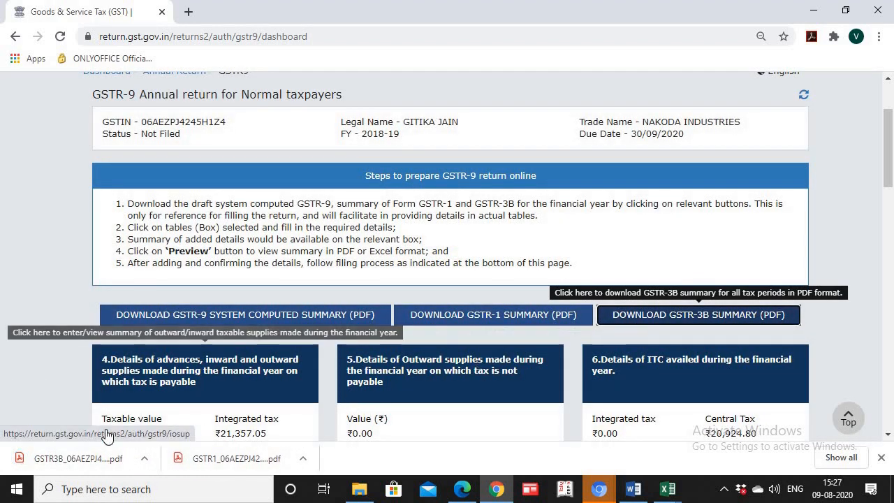
- Open the downloaded GSTR-3B summary, examine its outward supplies and eligible ITC tables, and return to the GSTR-9 dashboard
click(97, 458)
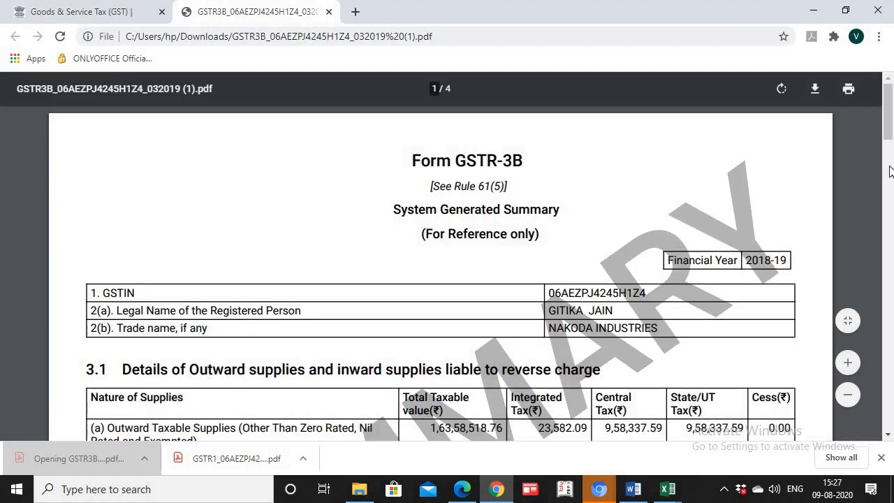
drag(888, 138, 887, 163)
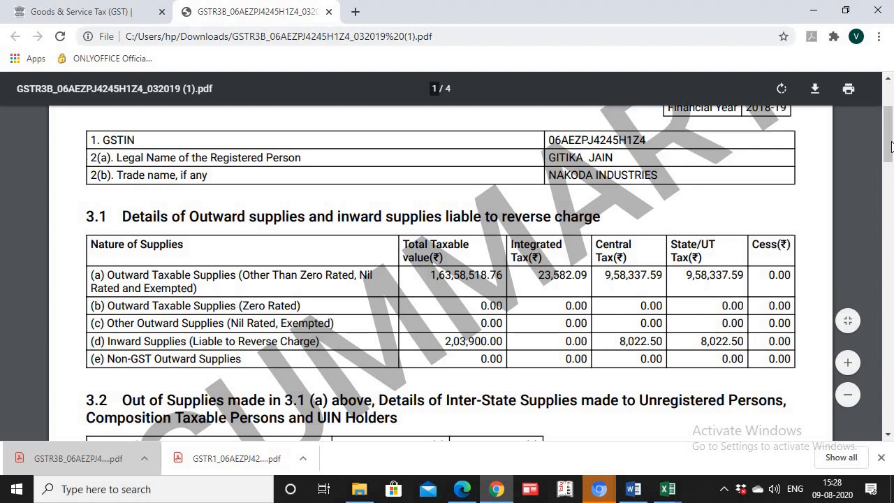
drag(891, 145, 890, 220)
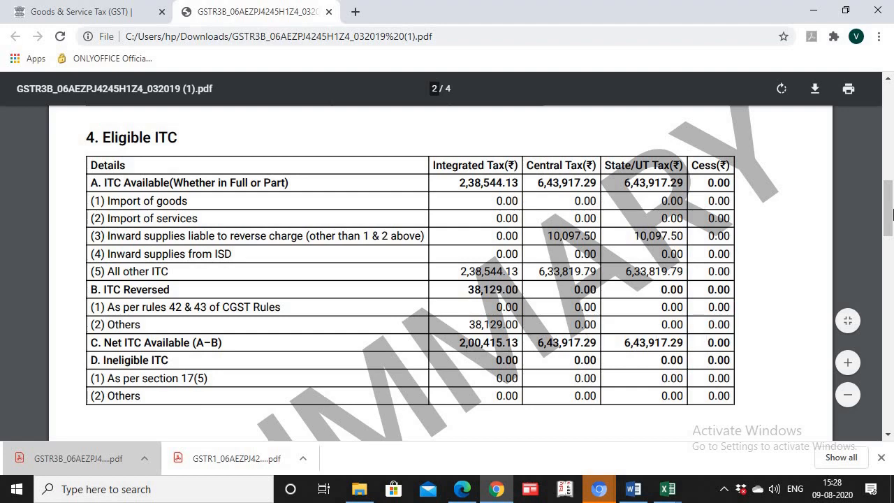
drag(886, 201, 886, 83)
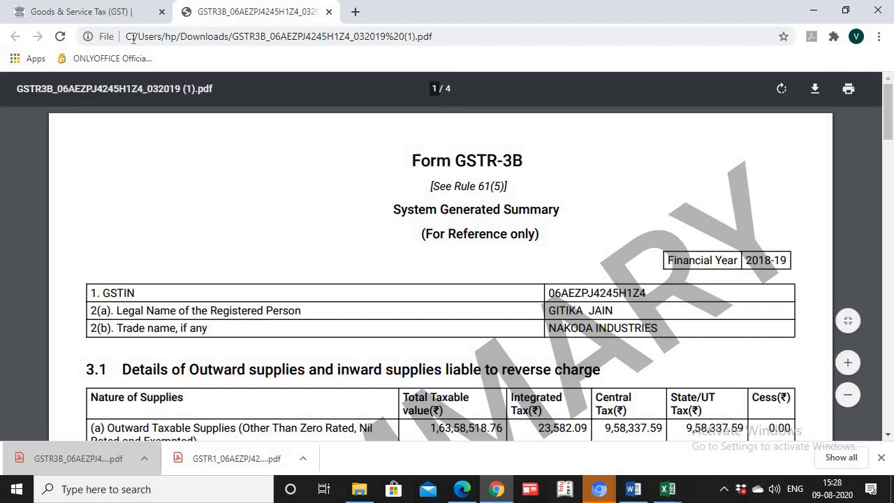
click(124, 13)
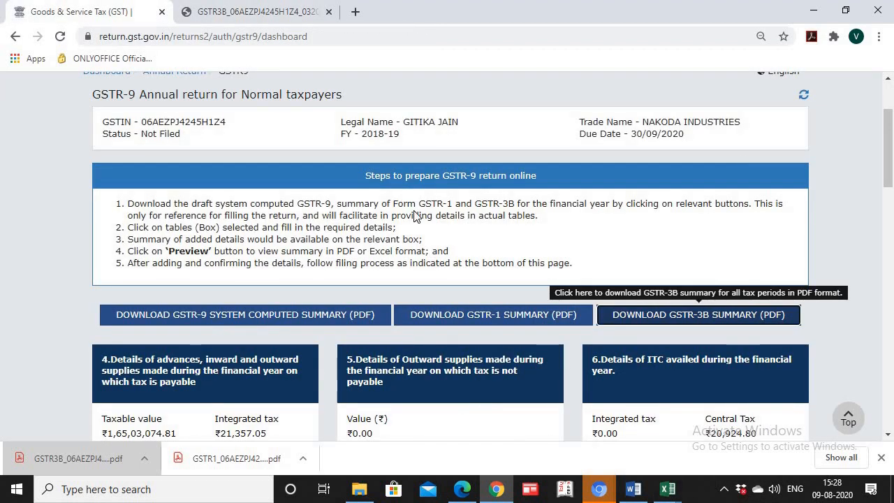
- Switch to the profit & loss account workbook in Excel and insert a blank row above the Particulars header row
click(668, 489)
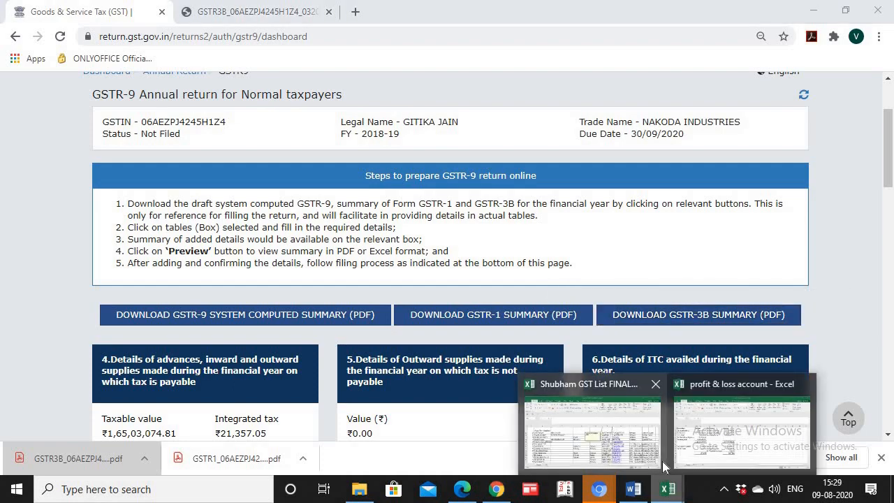
click(689, 455)
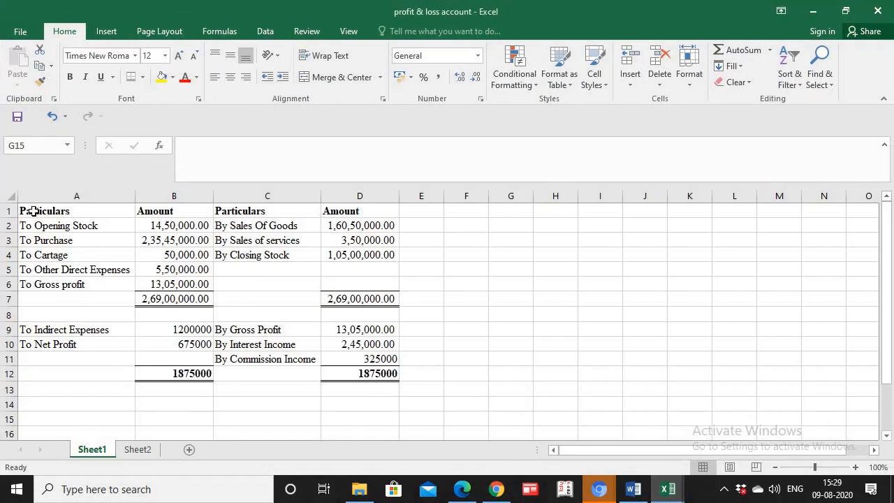
drag(33, 209, 372, 373)
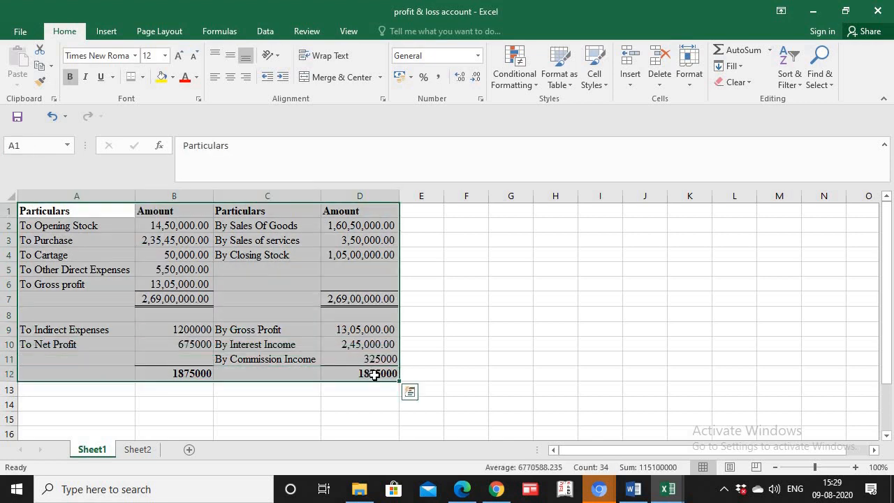
click(7, 210)
right_click(7, 210)
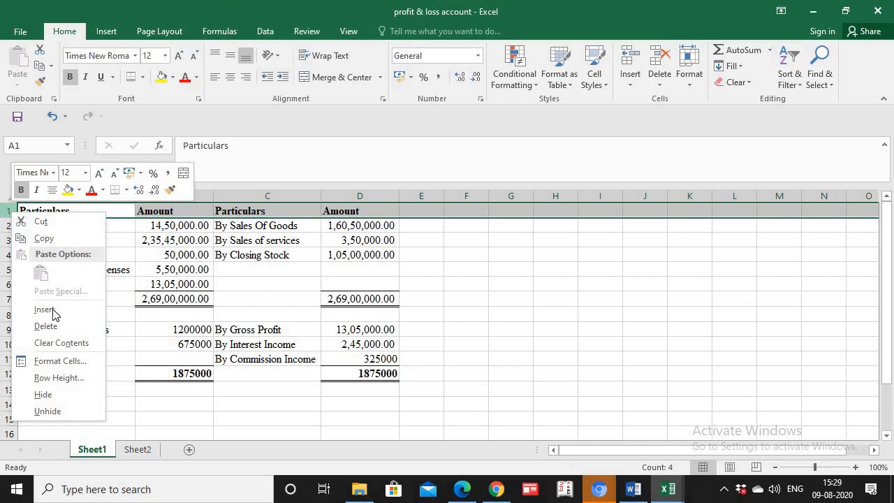
click(46, 310)
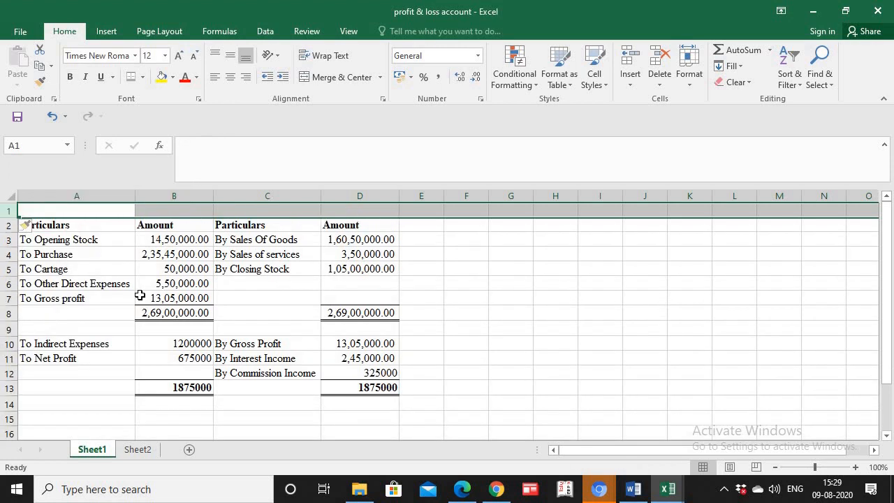
- Examine the sales of goods, sales of services and closing stock entries with their amounts
click(269, 244)
click(342, 241)
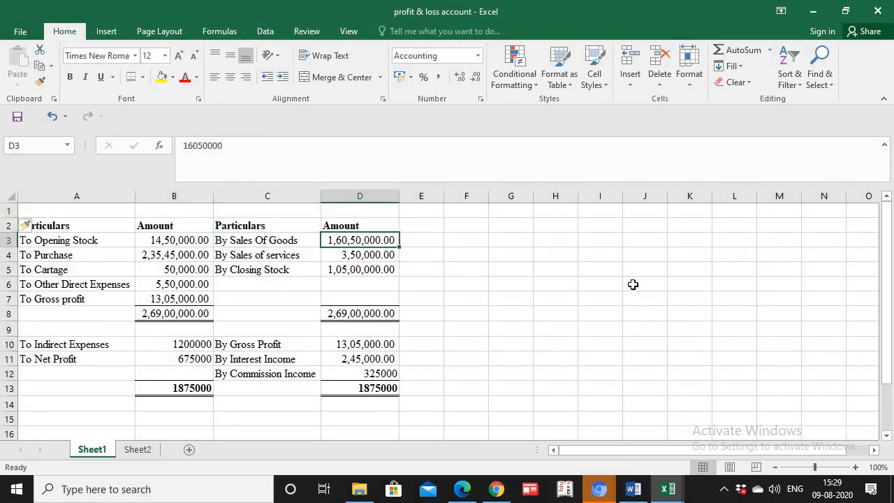
click(293, 255)
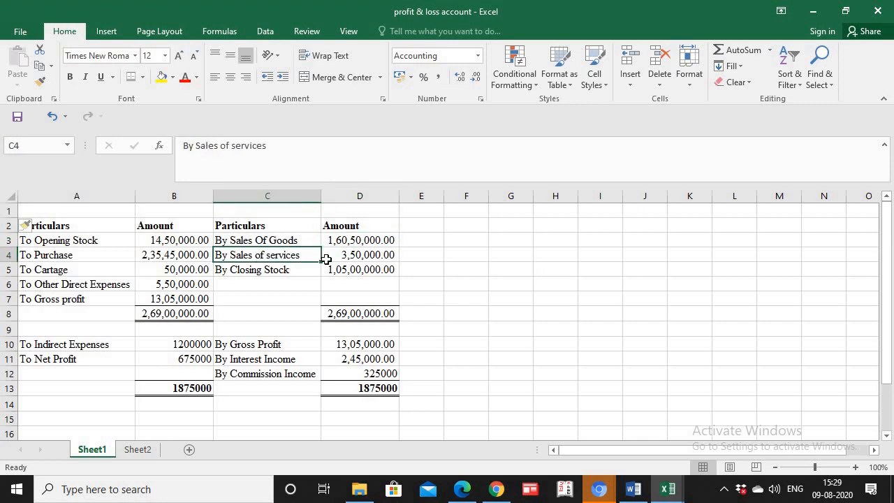
click(337, 266)
click(356, 257)
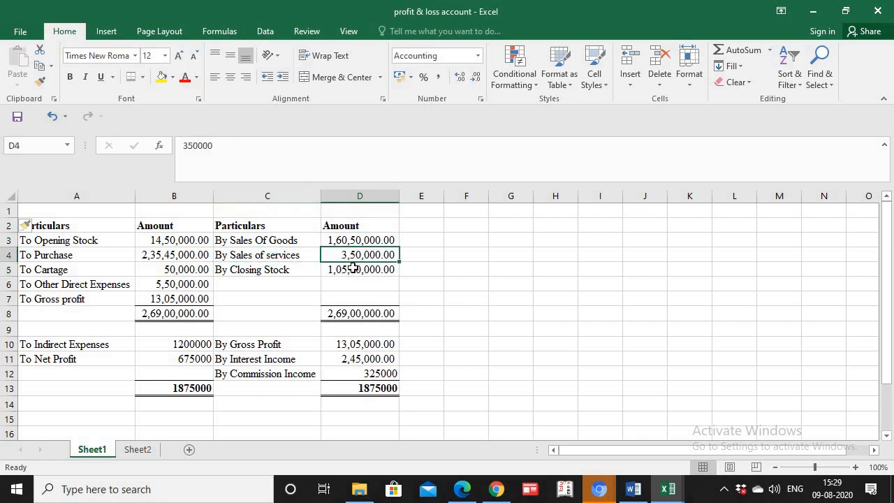
click(372, 273)
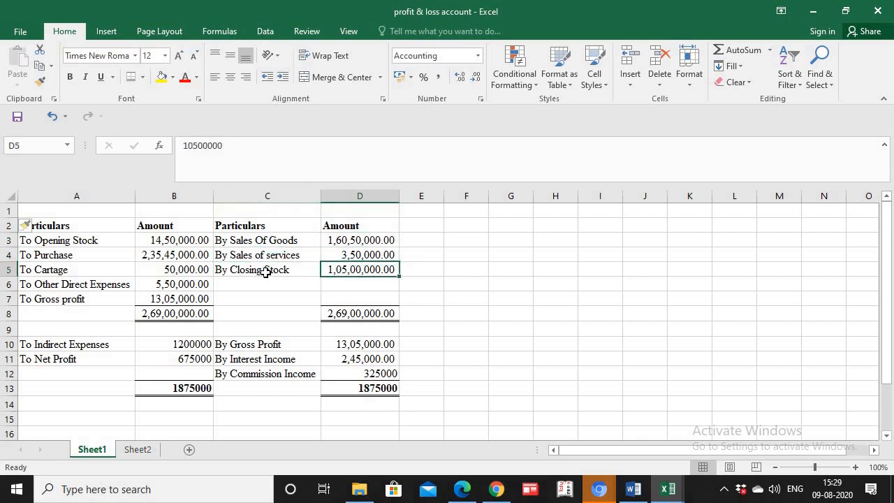
drag(266, 273, 339, 270)
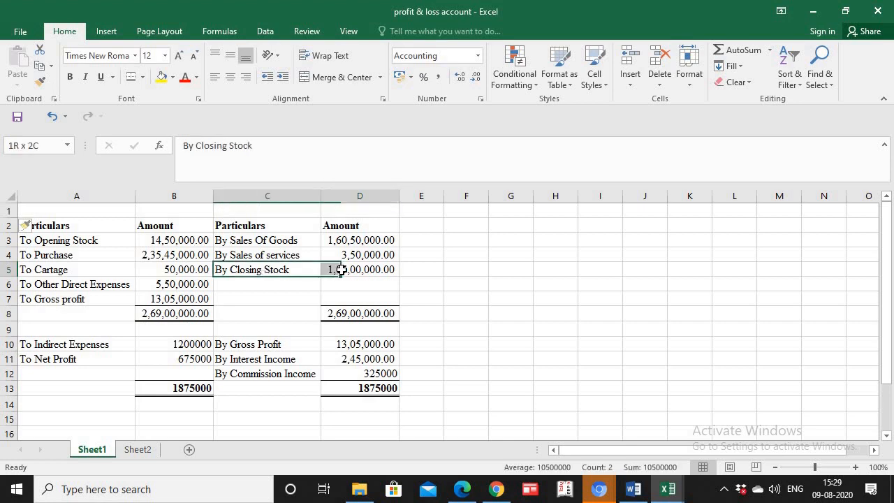
- Highlight the sales of goods and sales of services amounts in D3 and D4 with yellow fill
click(376, 240)
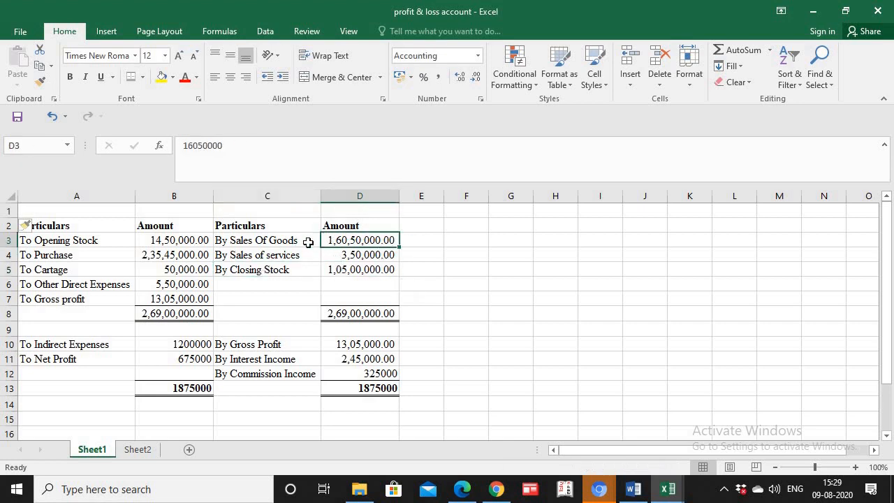
click(162, 77)
click(352, 254)
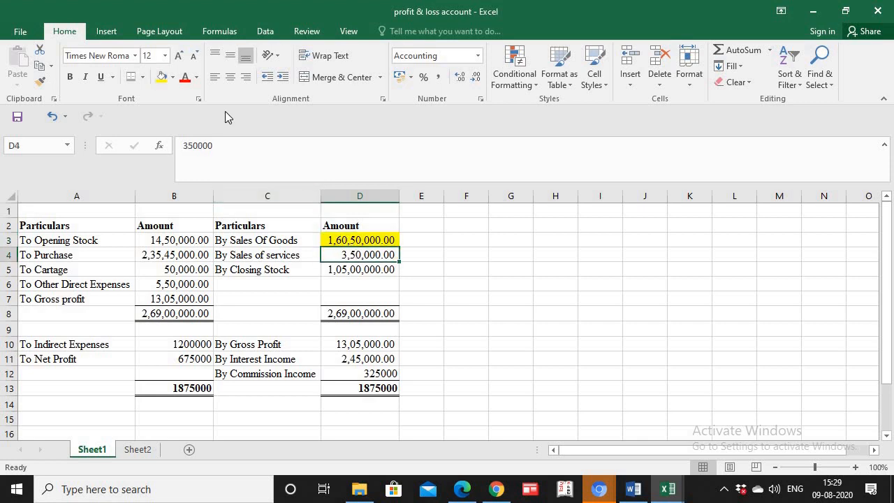
click(161, 77)
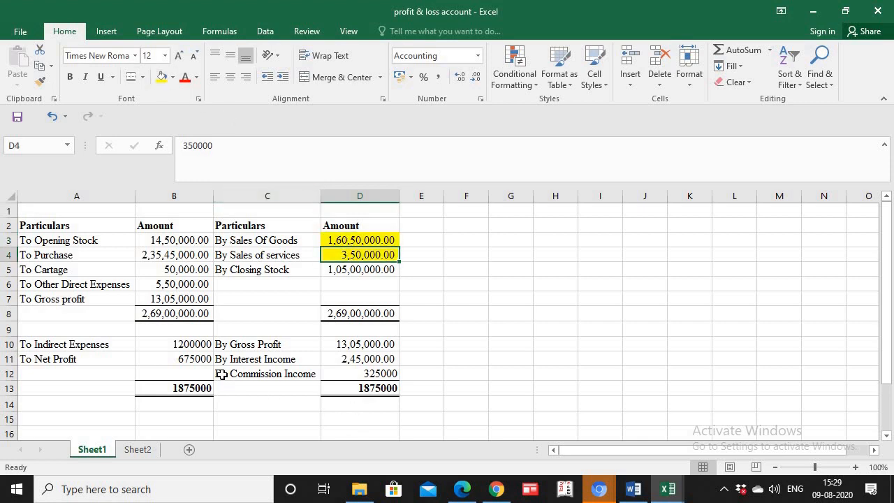
- Fill the interest income and commission income amounts in D11 and D12 with yellow
click(368, 361)
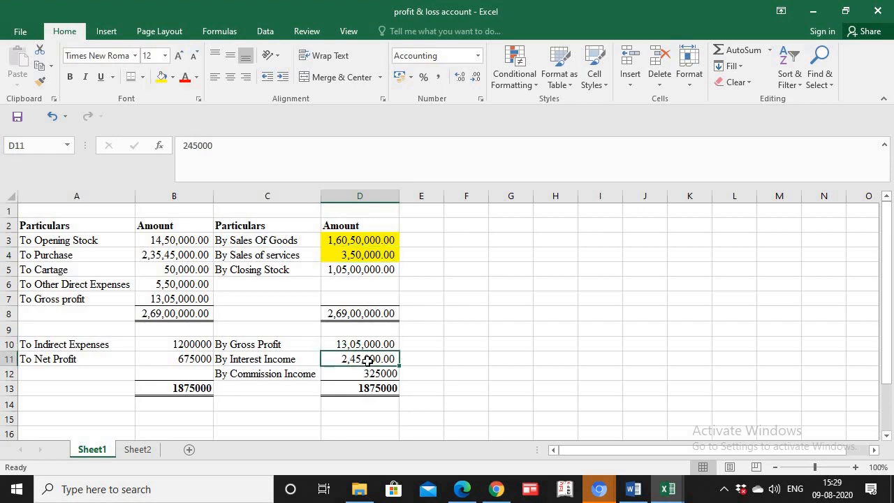
click(161, 77)
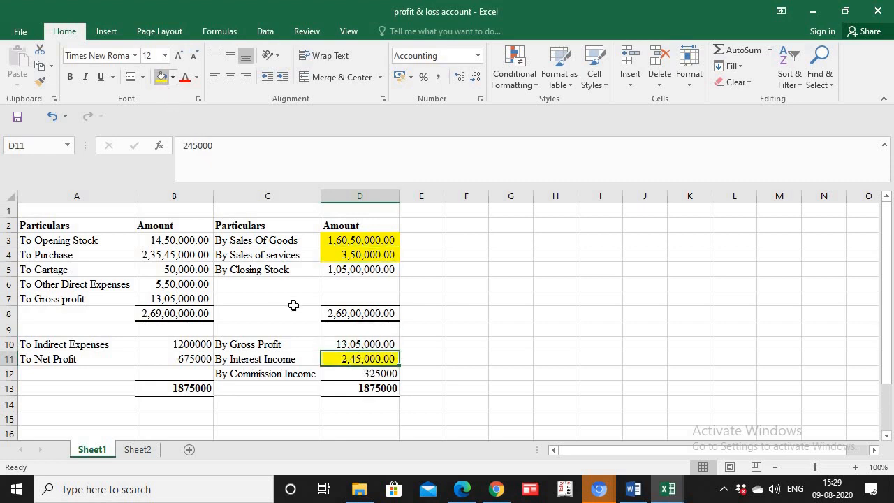
click(357, 378)
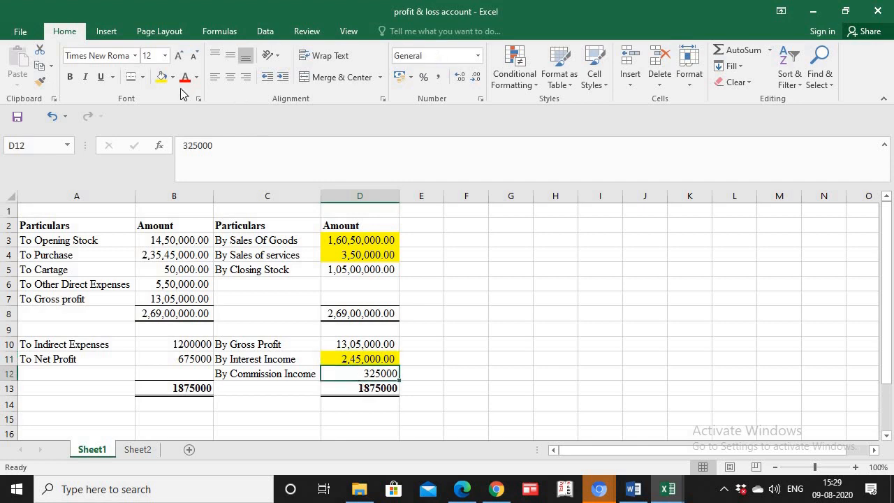
click(161, 77)
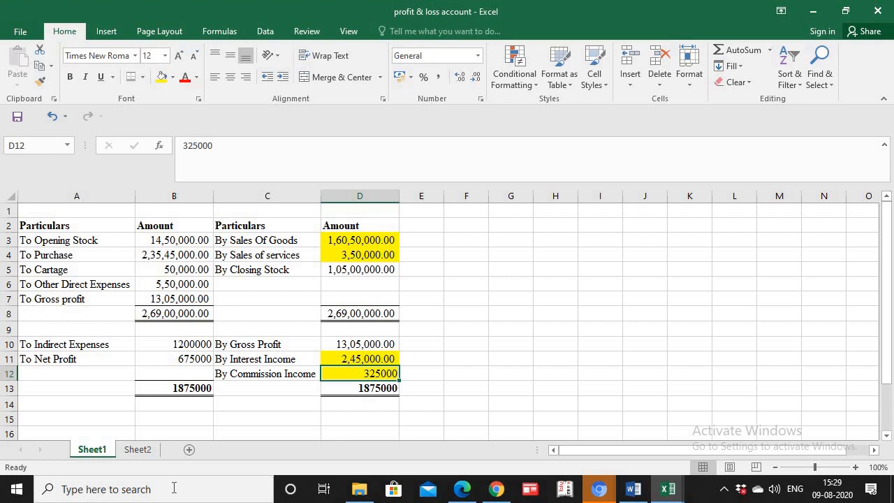
- Compare the income amounts on Sheet1 with the turnover reconciliation on Sheet2, ending at the total turnover in B7
click(137, 450)
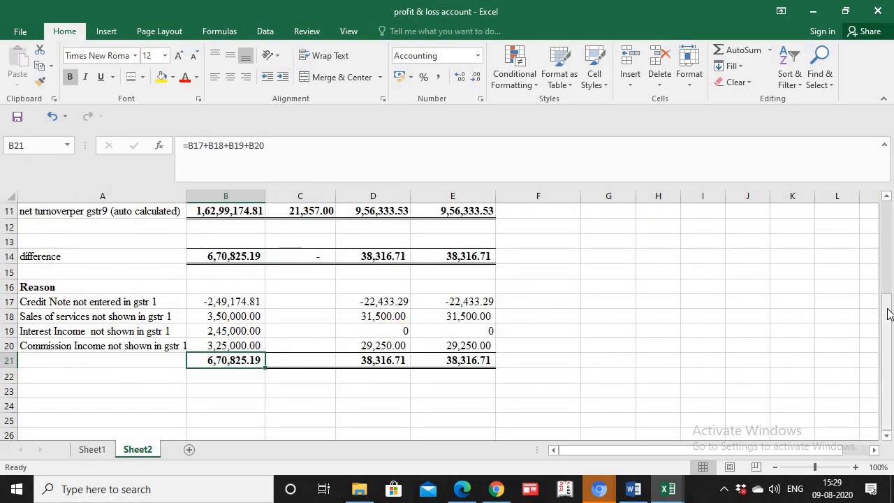
drag(889, 314, 888, 222)
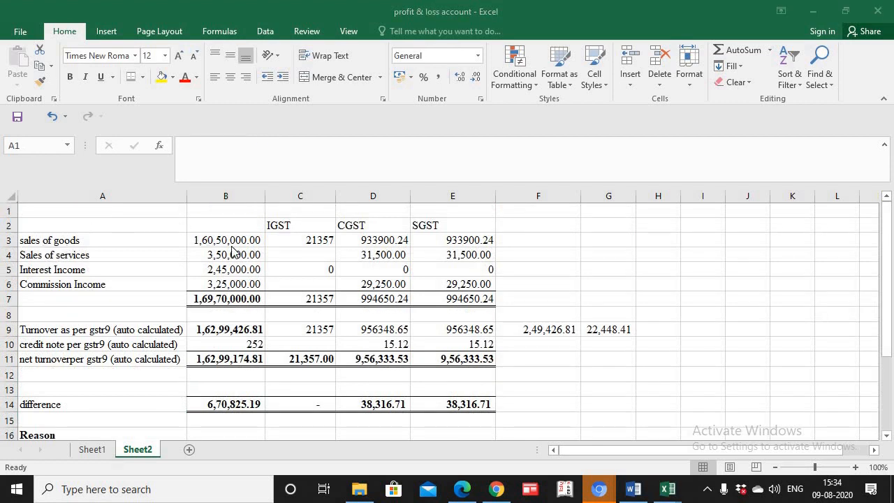
click(92, 449)
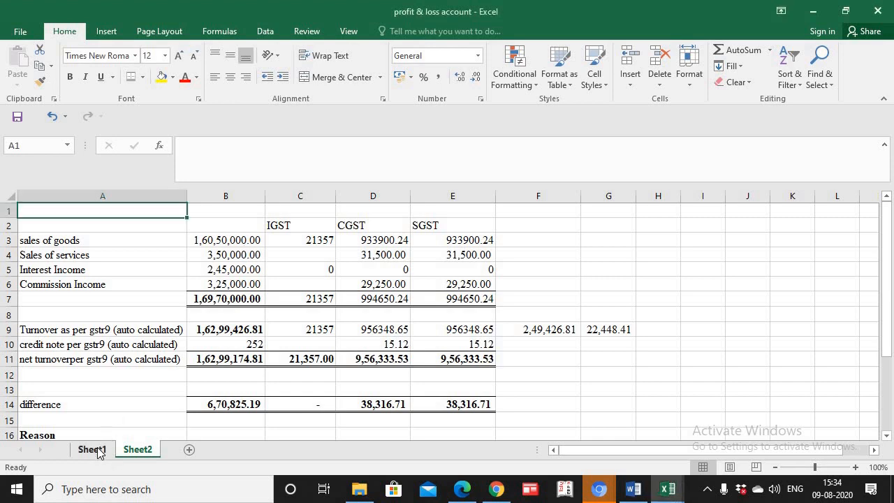
click(92, 450)
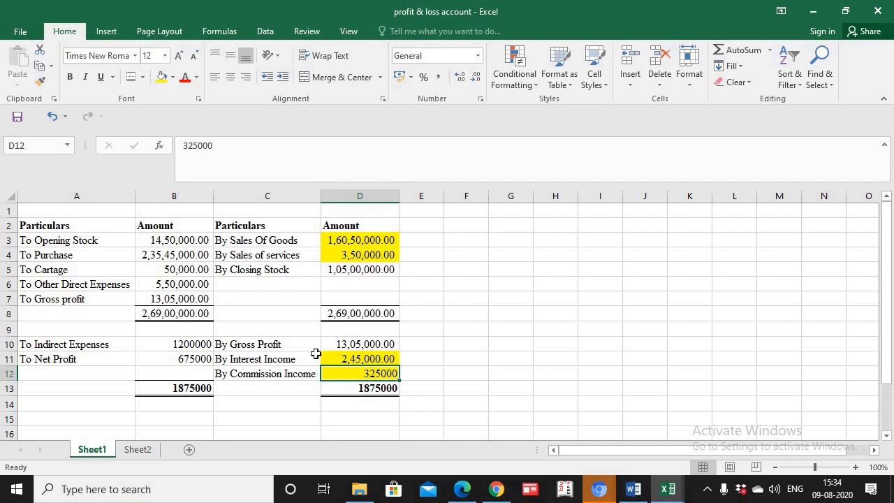
click(138, 450)
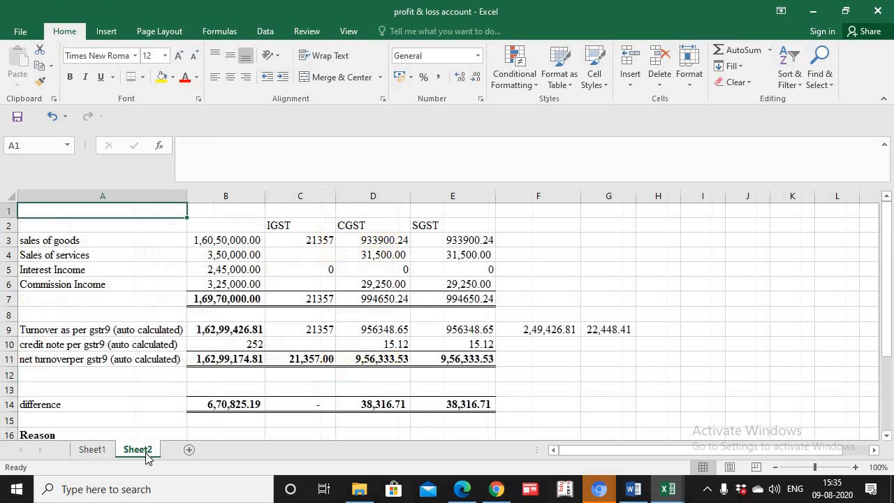
click(221, 304)
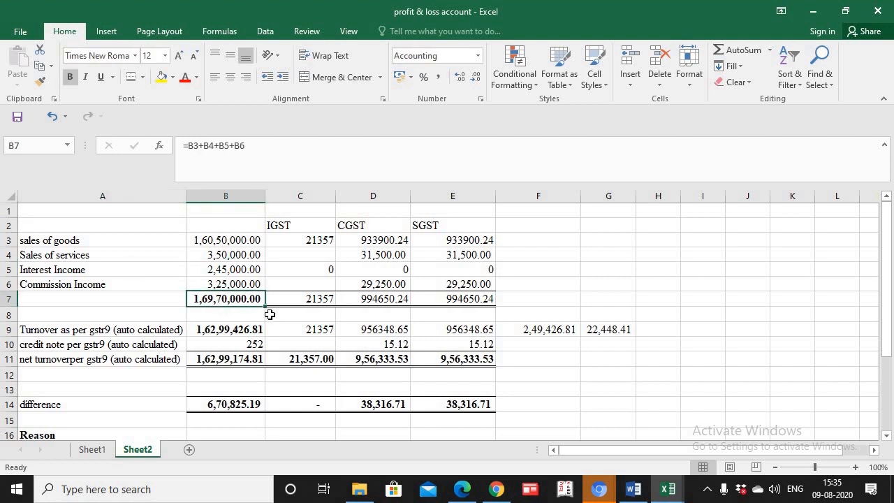
- Review the IGST, CGST and SGST amounts for goods, services, interest and commission income on Sheet2, plus the turnover total
click(328, 241)
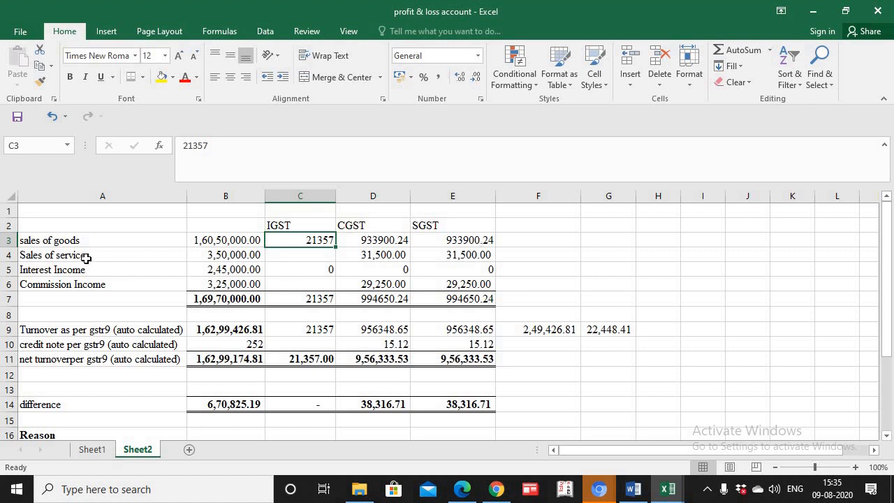
click(395, 255)
click(451, 255)
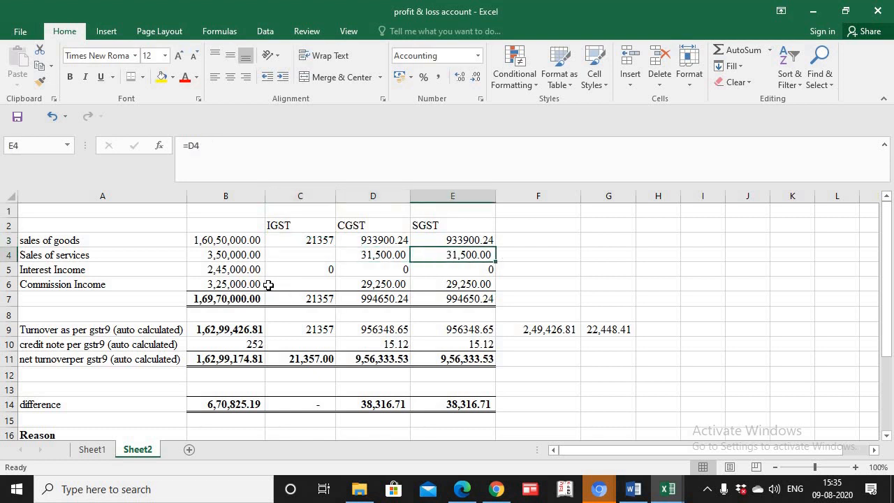
click(217, 272)
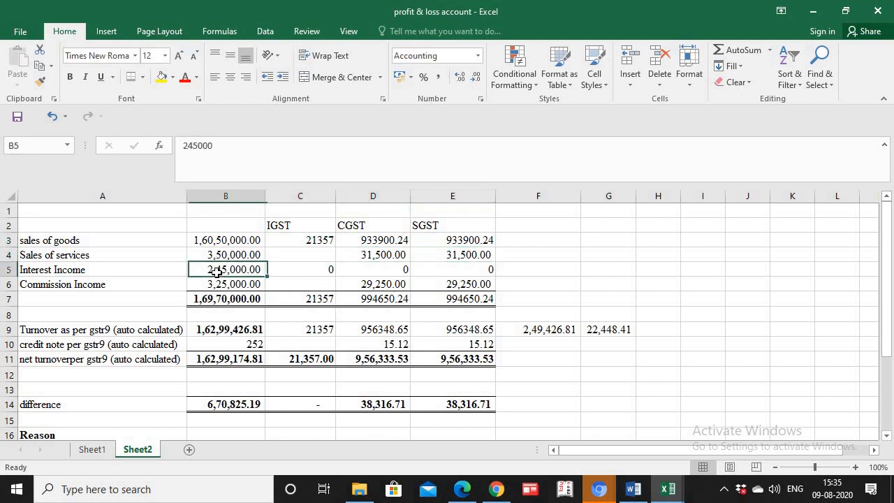
click(320, 269)
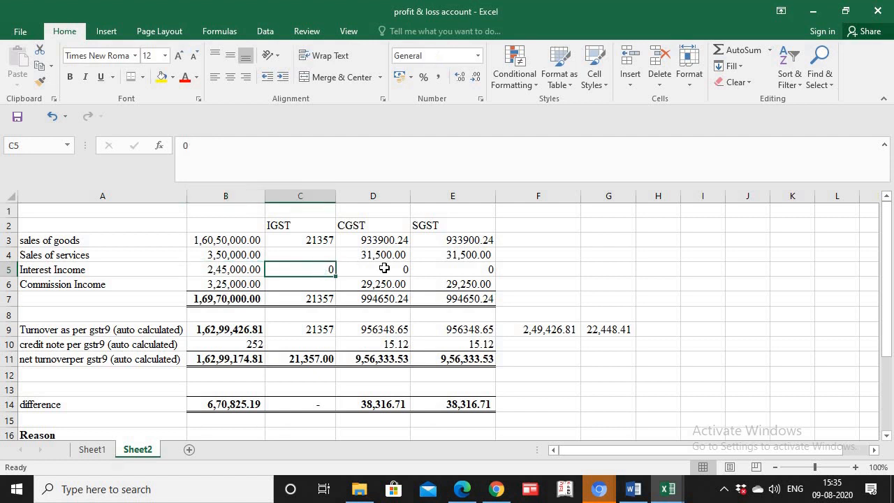
click(384, 269)
click(468, 285)
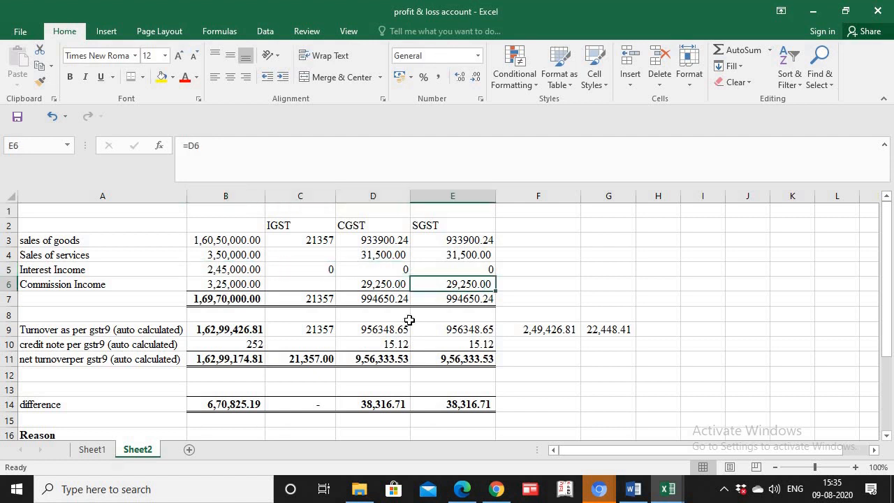
click(211, 300)
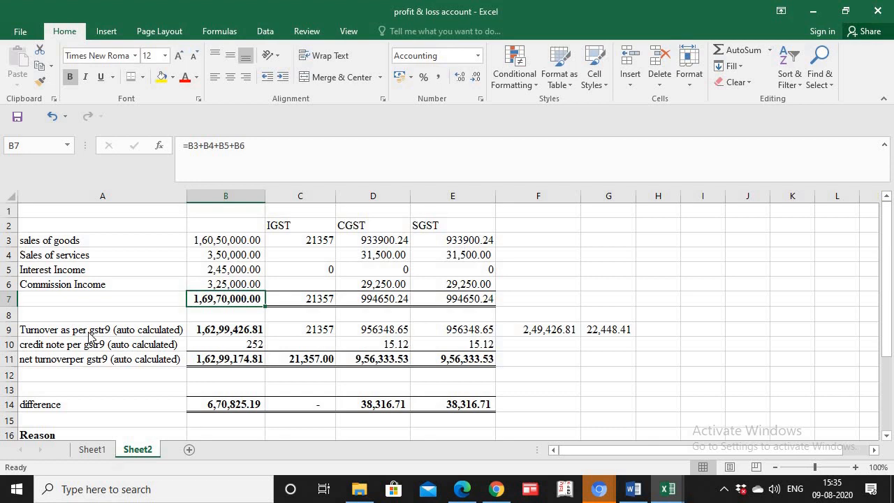
- Open the downloaded GSTR-1 summary PDF in Chrome and compare its B2B invoices taxable value with the GSTR-9 turnover in Sheet2's B9
key(alt+Tab)
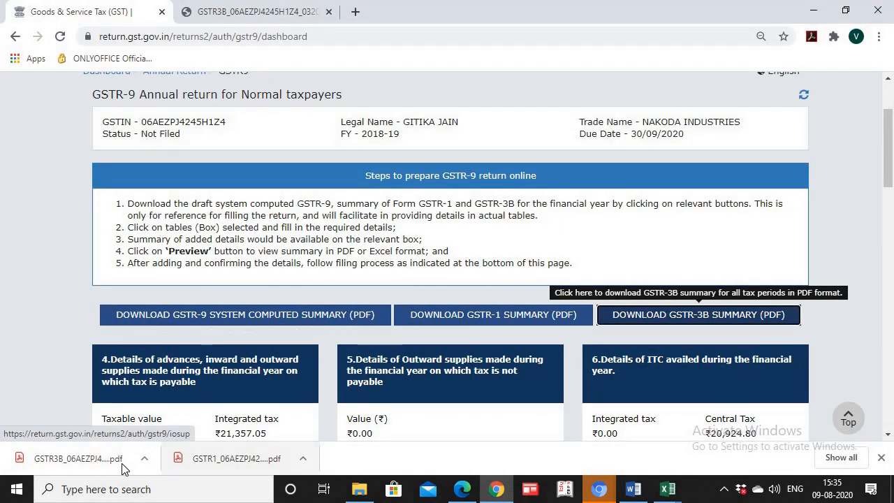
click(209, 461)
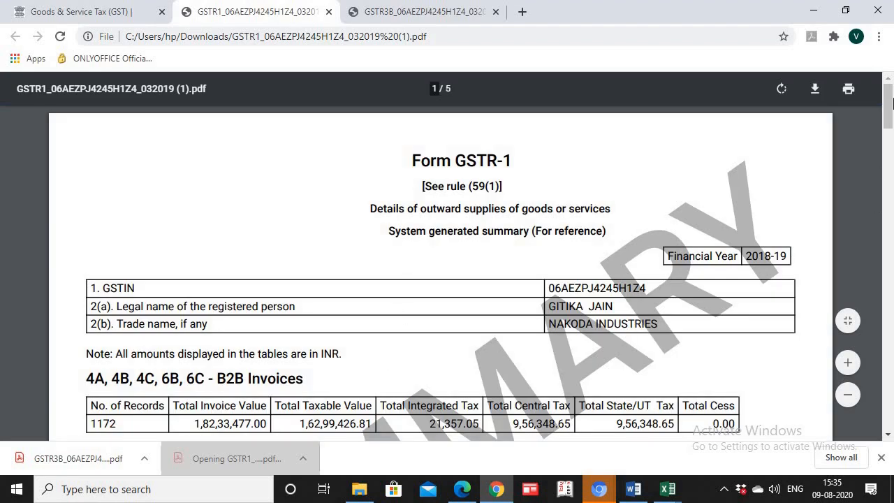
drag(889, 103, 889, 126)
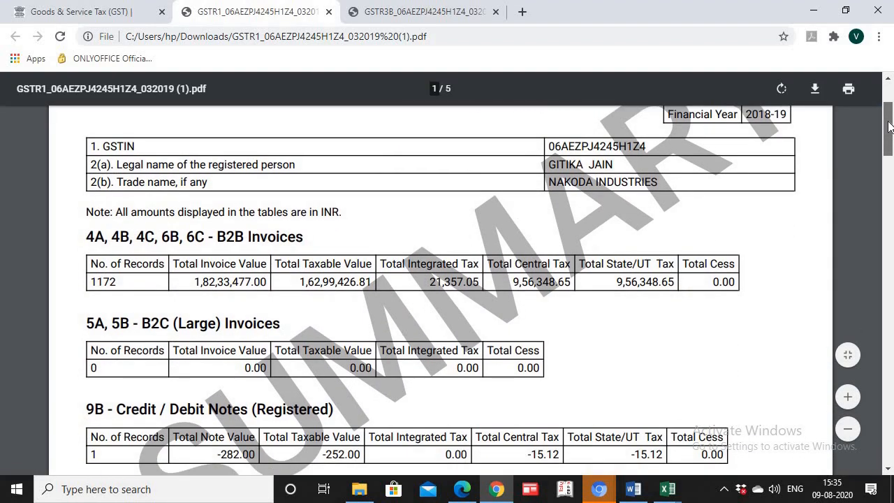
key(alt+Tab)
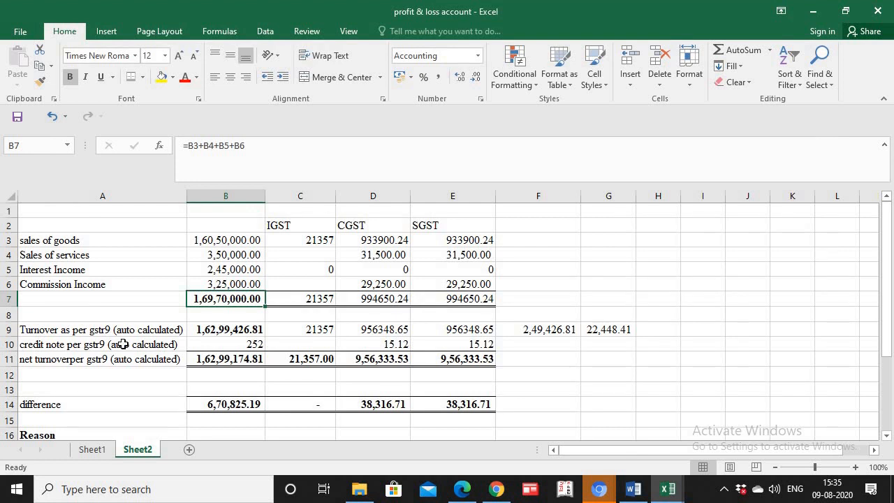
click(202, 334)
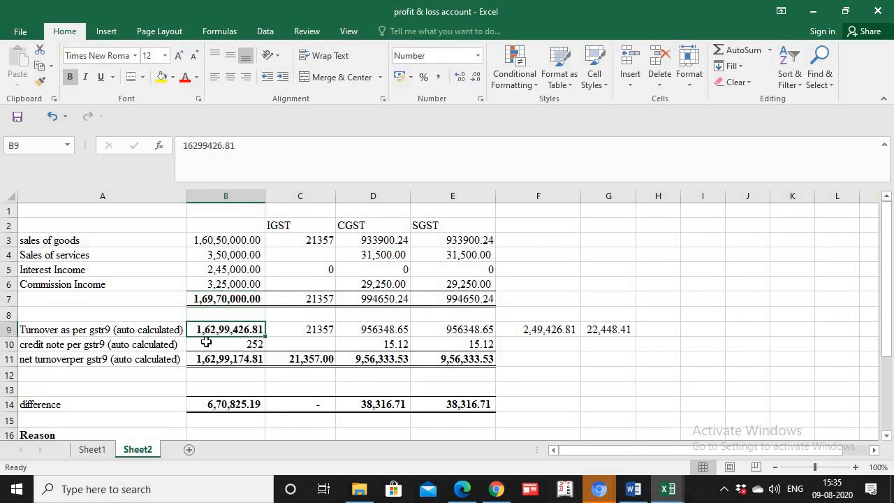
key(alt+Tab)
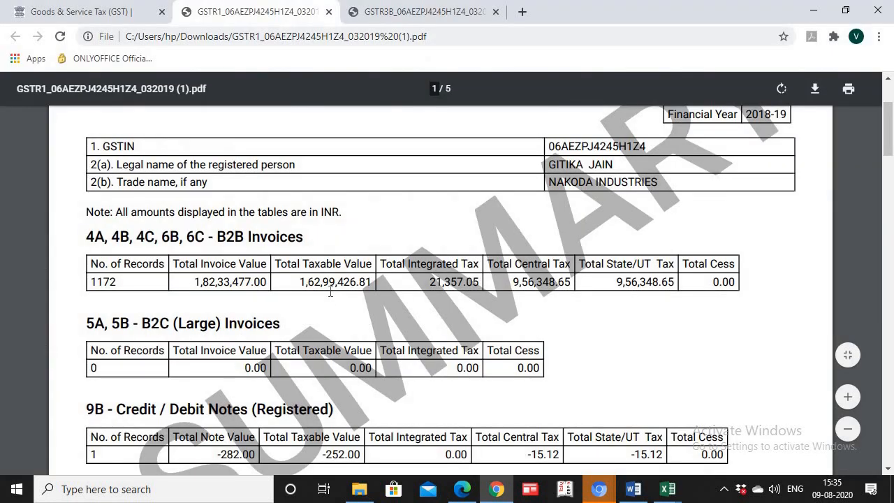
key(alt+Tab)
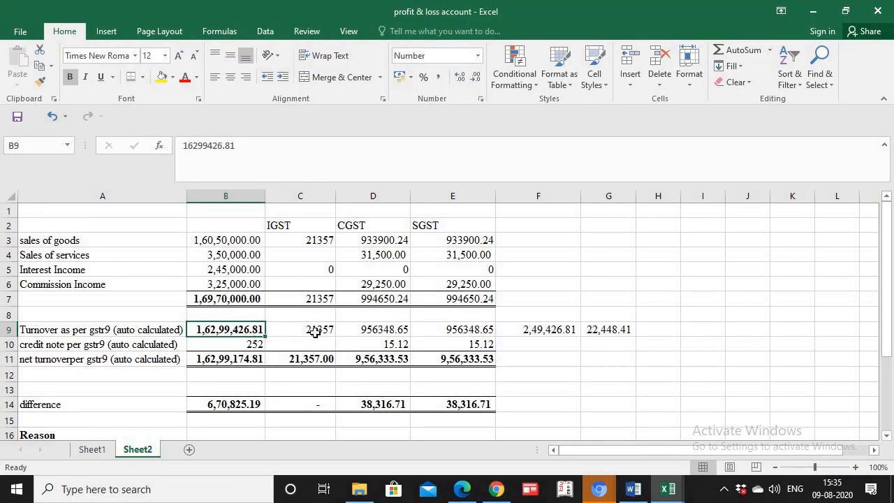
- Check the tax amounts and credit note figures in Sheet2 rows 9 and 10 against the GSTR-1 summary's B2B and 9B tables
key(alt+Tab)
key(alt+Tab)
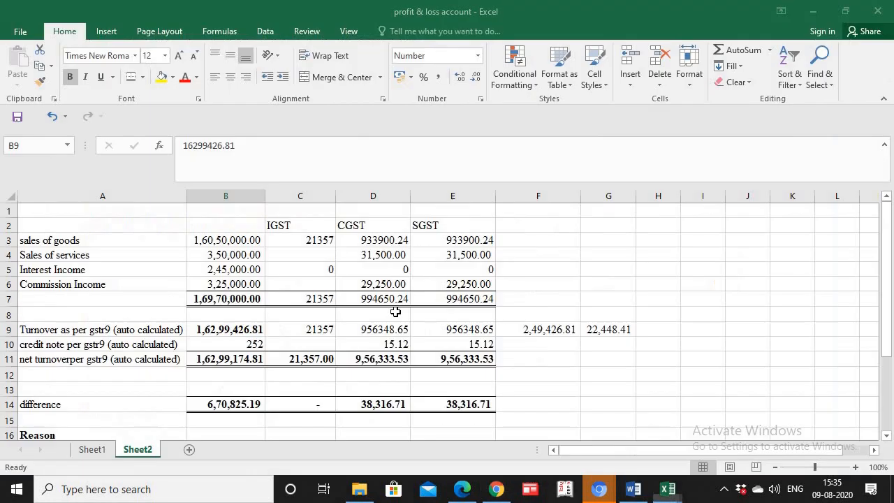
key(alt+Tab)
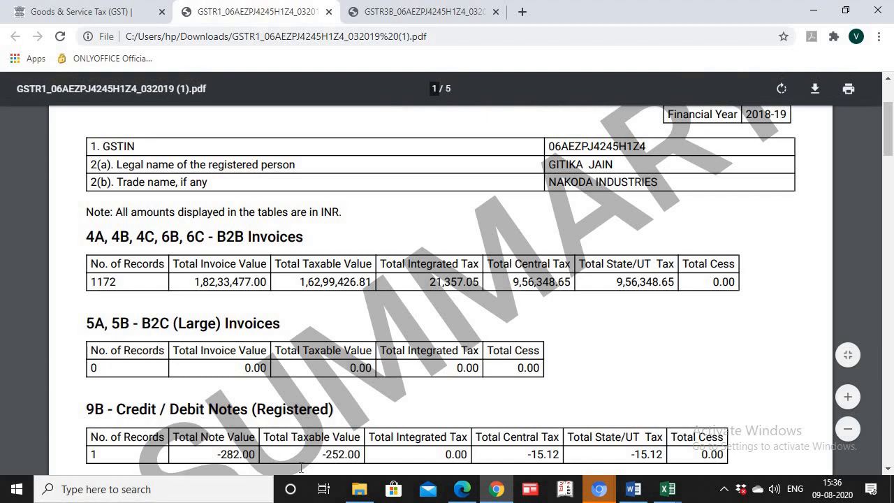
key(alt+Tab)
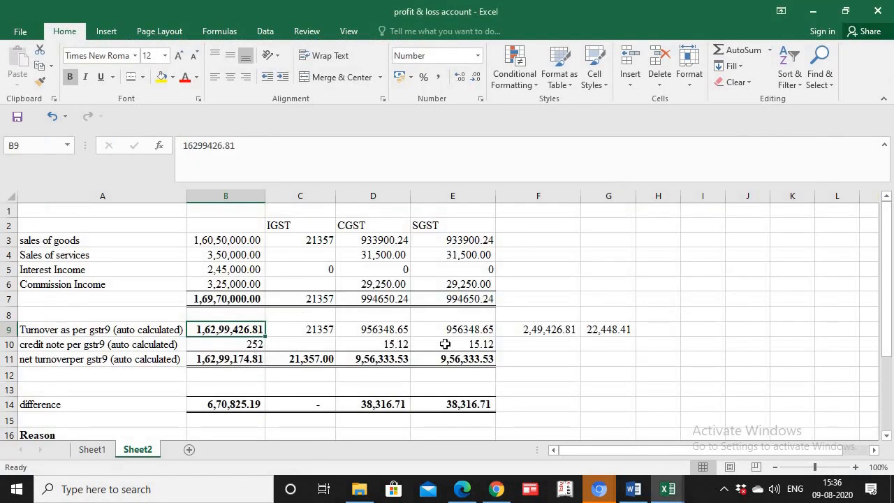
key(alt+Tab)
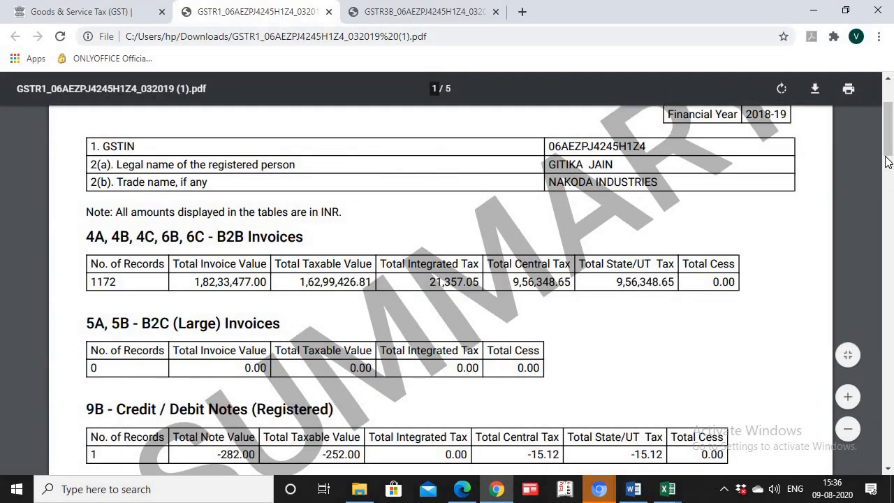
key(alt+Tab)
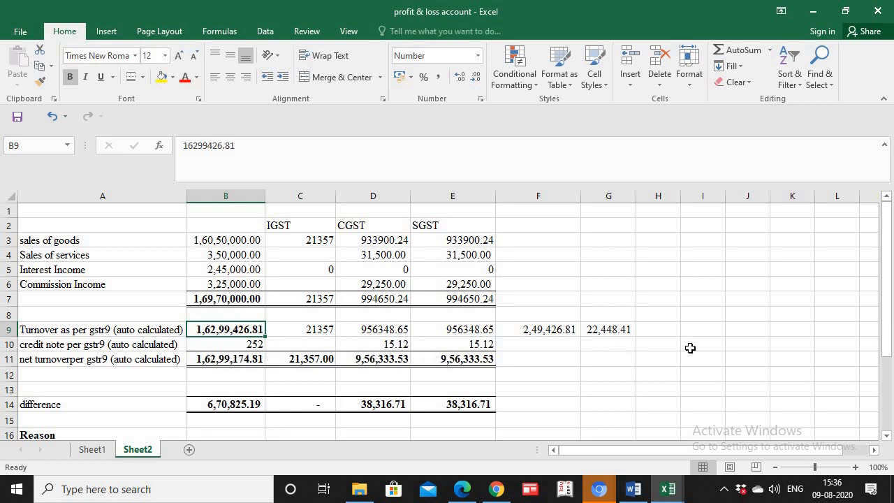
- Examine the turnover, CGST and SGST differences in row 14 of Sheet2, ending with B14:E14 selected
drag(887, 237, 886, 280)
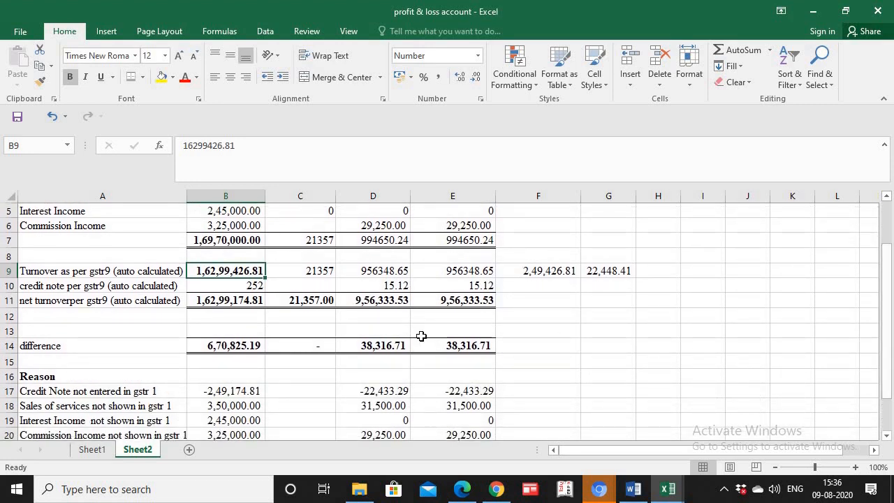
click(230, 349)
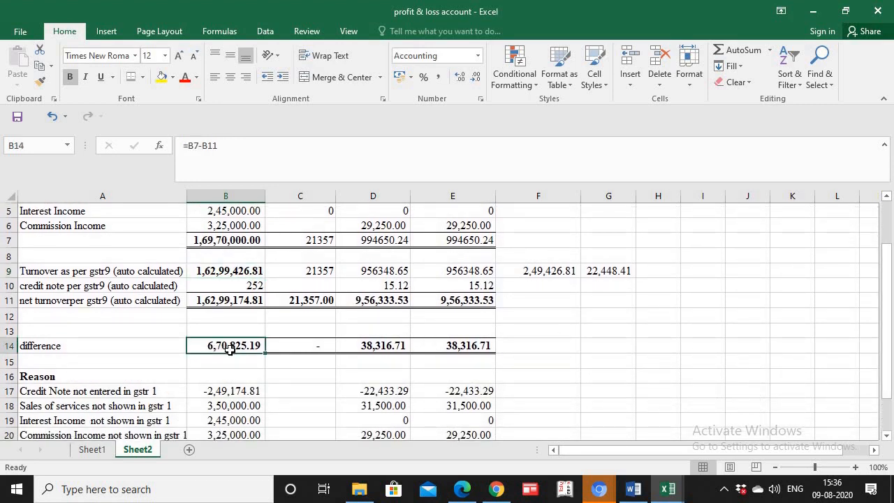
click(389, 347)
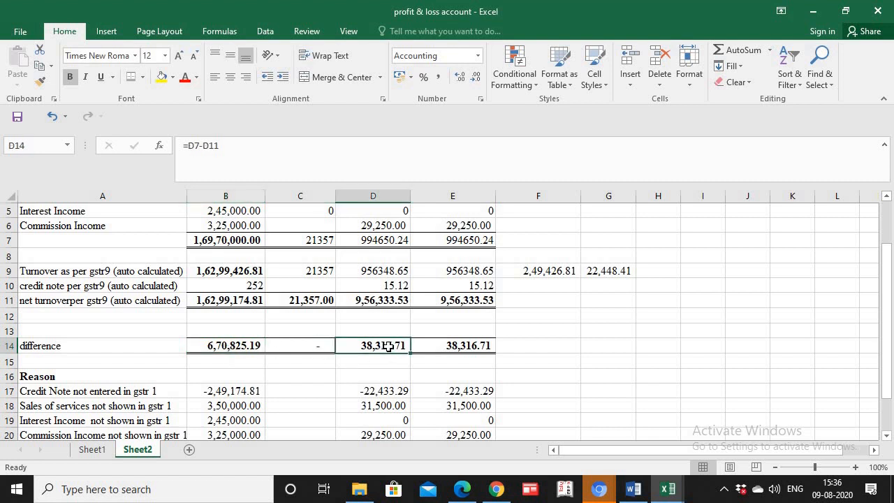
click(444, 347)
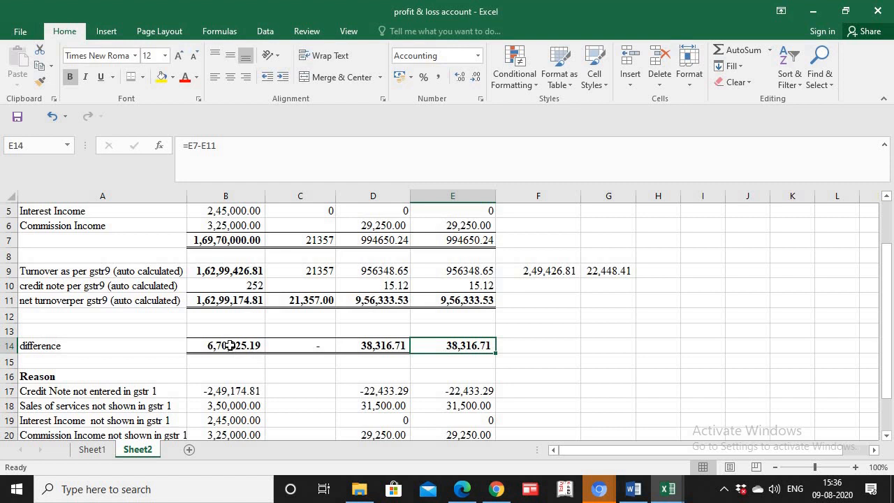
drag(230, 345, 448, 340)
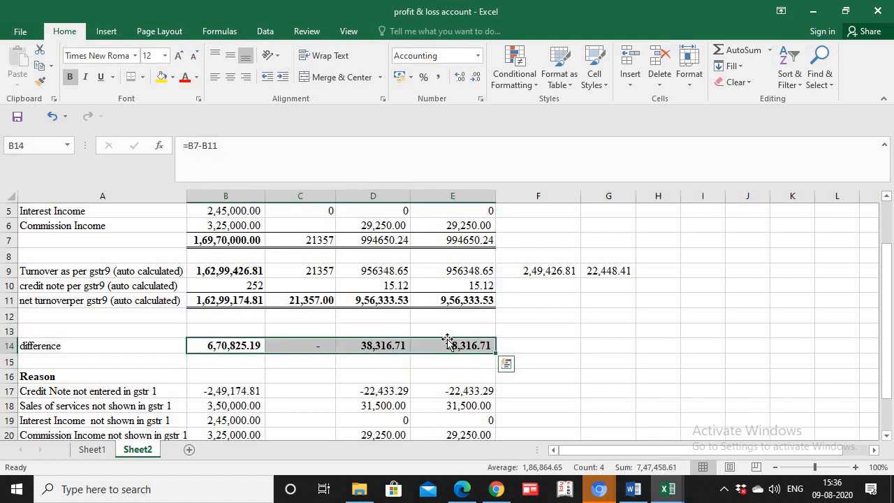
- Trace the difference back through the book income rows and the GSTR-9 turnover and credit note rows in column B
key(Up)
key(Up)
key(Up)
key(Up)
key(Up)
key(Up)
key(Up)
key(Up)
key(Up)
key(Up)
key(Up)
key(Up)
key(Up)
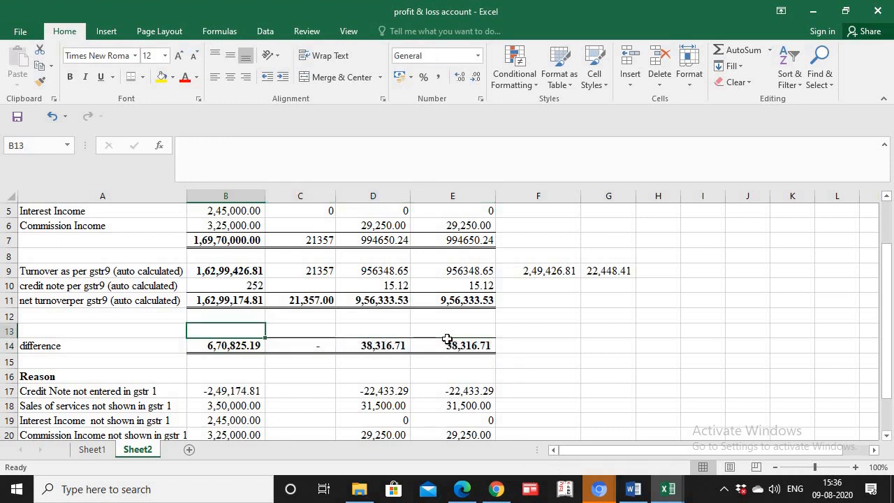
key(Down)
key(Down)
key(Down)
key(Down)
key(Down)
key(Down)
key(Down)
key(Down)
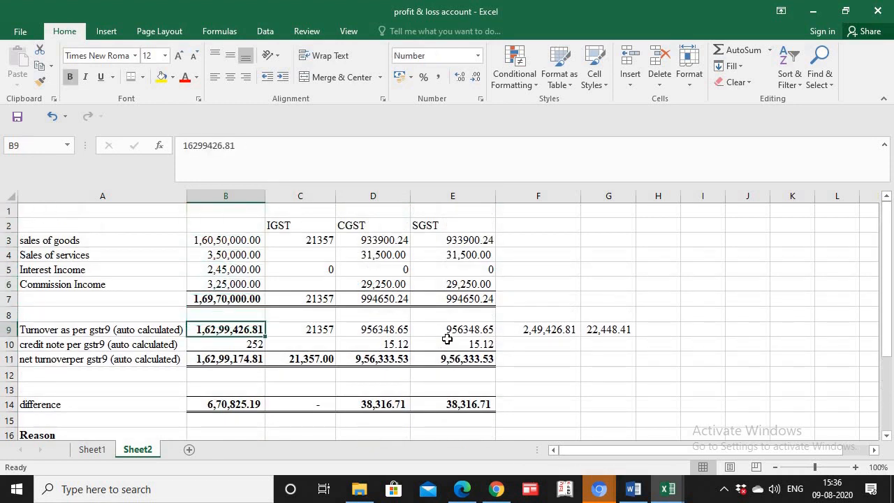
key(Up)
key(Up)
key(Up)
key(Up)
key(Up)
key(Up)
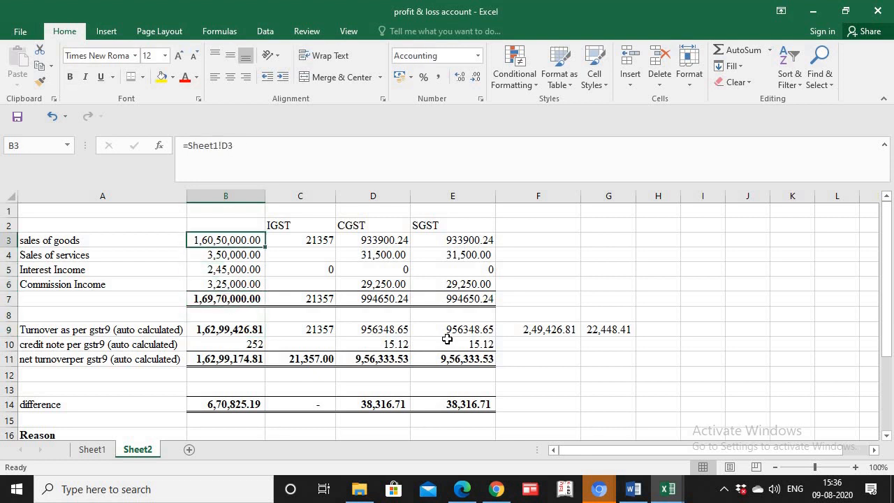
key(Down)
key(Down)
key(Down)
key(Down)
key(Down)
key(Down)
key(Down)
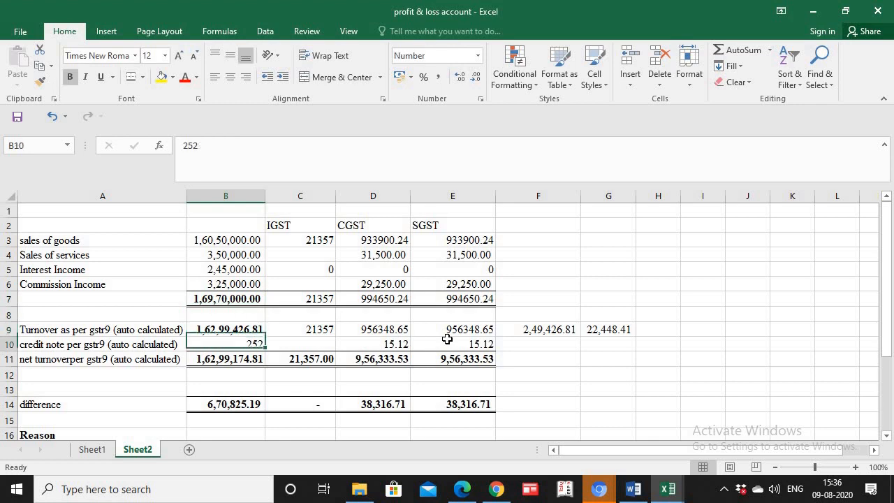
- Examine the Reason section in rows 17 to 21 that explains the difference, ending at the credit note row
key(Down)
key(Down)
key(Down)
key(Down)
key(Down)
key(Down)
key(Down)
key(Down)
key(Down)
key(Down)
key(Down)
key(Down)
key(Down)
key(Up)
key(Up)
key(Up)
key(Up)
key(Up)
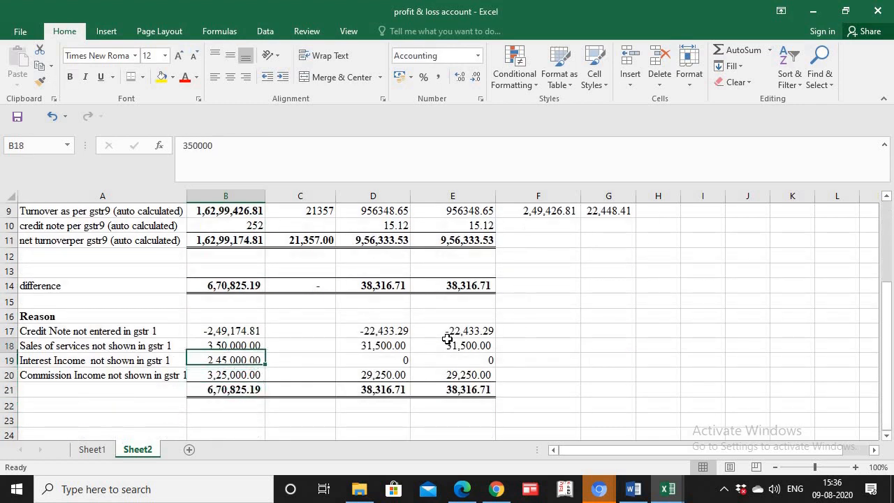
key(Up)
key(Up)
key(Left)
key(Right)
key(Right)
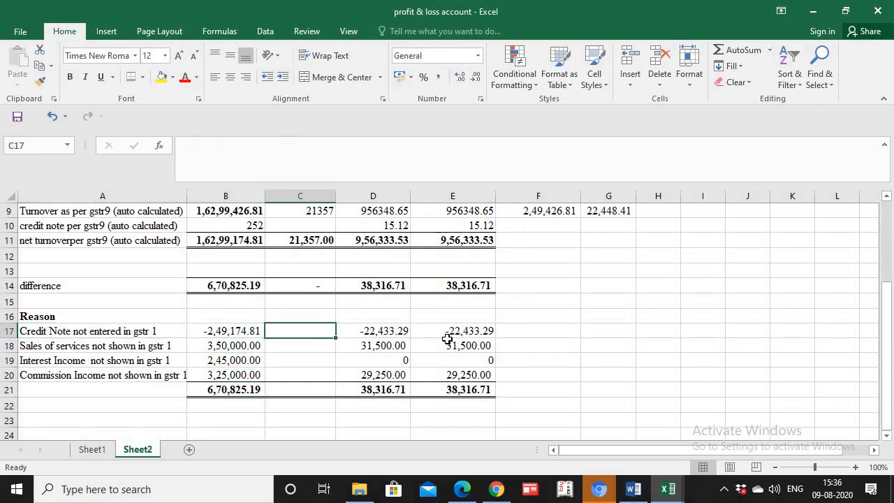
- Examine the credit note reason in row 17 of Sheet2 across its turnover, CGST and SGST amounts
key(Left)
key(Left)
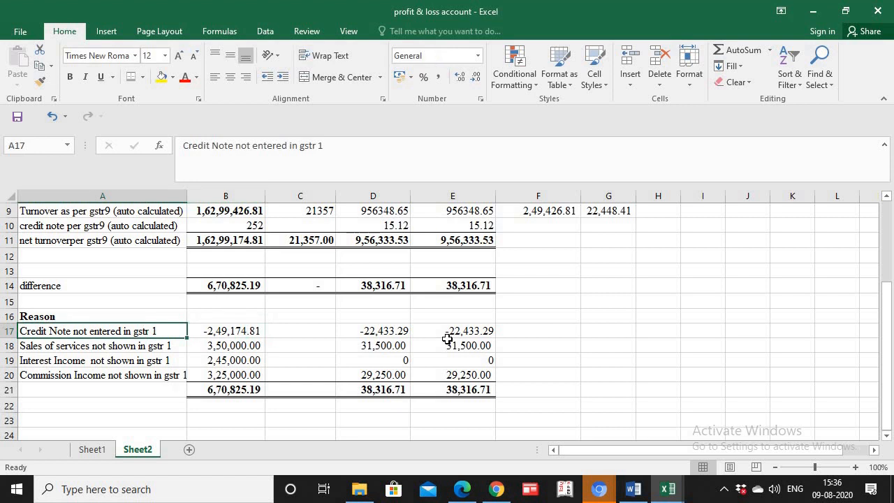
key(Right)
key(Right)
key(Right)
key(Right)
key(Right)
key(Left)
key(Left)
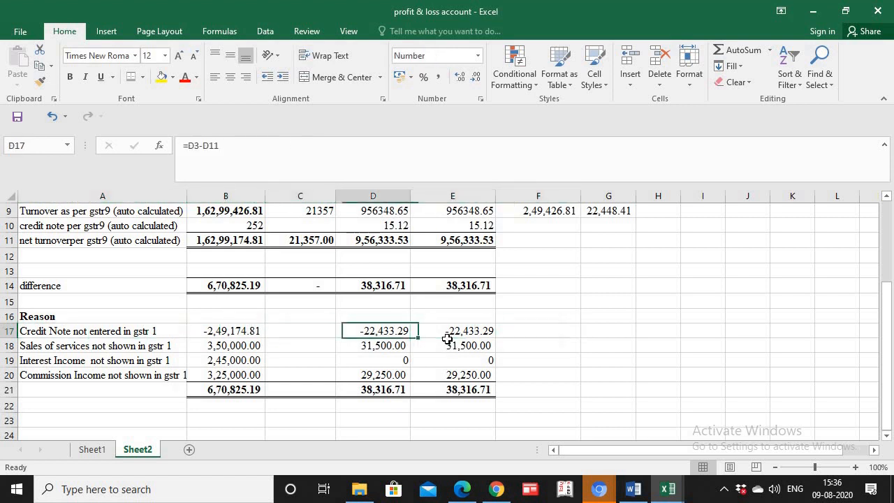
key(Left)
- Number the four reasons 1 to 4 in cells F17 to F20, beside their amounts
key(Right)
key(Right)
key(Right)
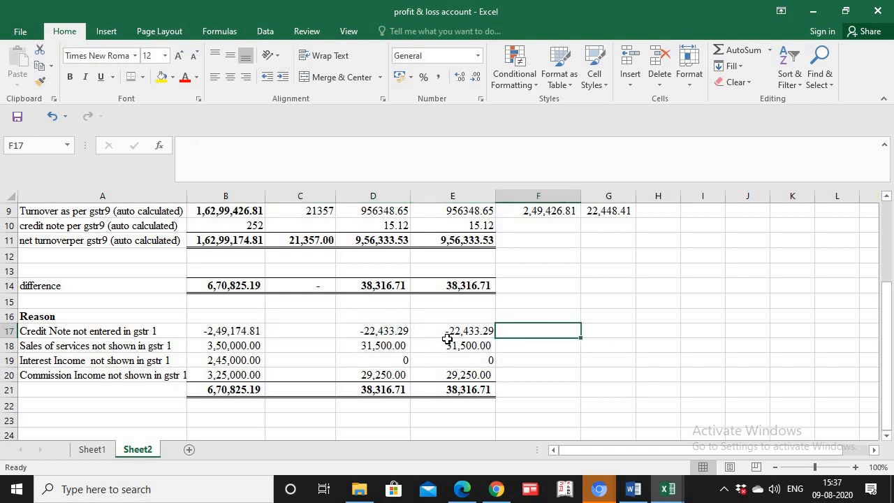
text(1)
key(Return)
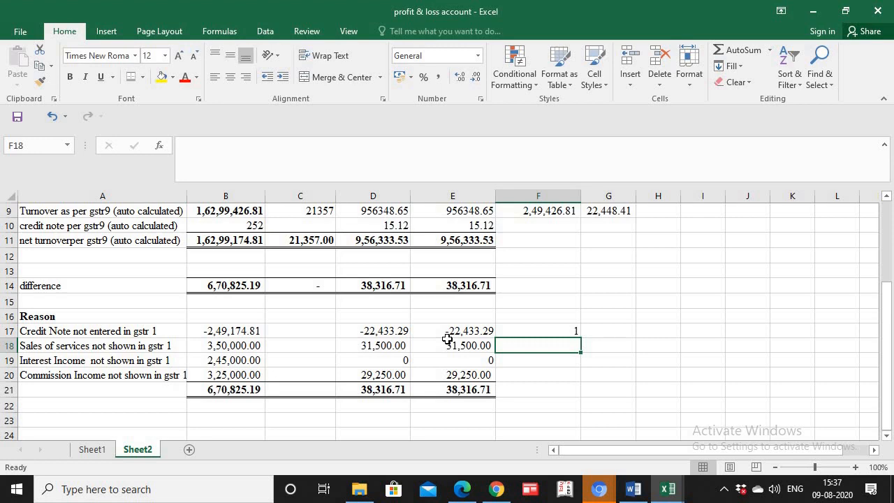
text(2)
key(Return)
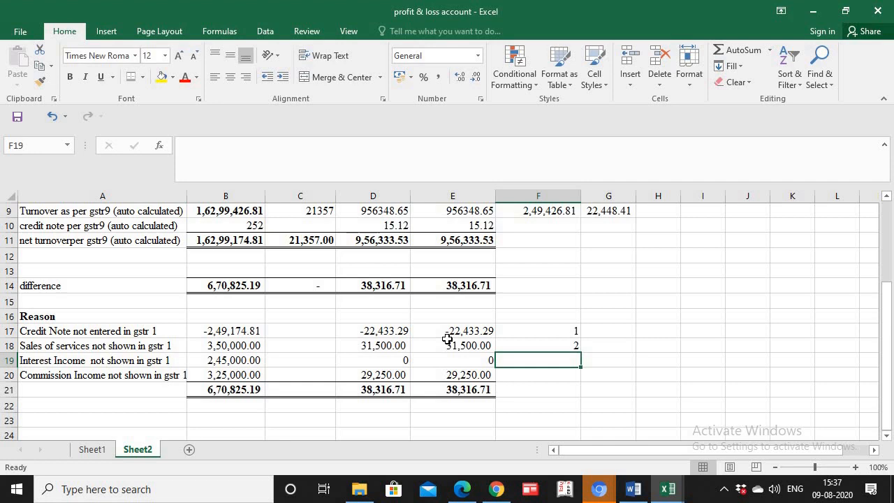
text(3)
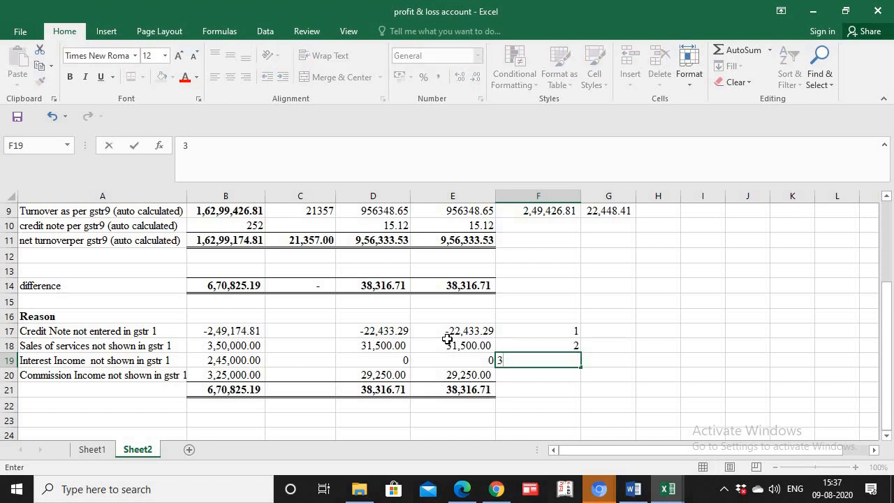
key(Return)
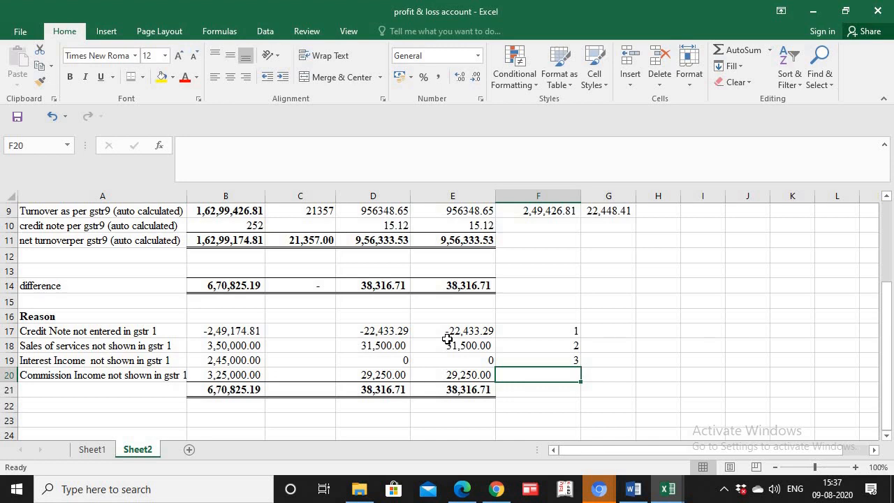
text(4)
key(Return)
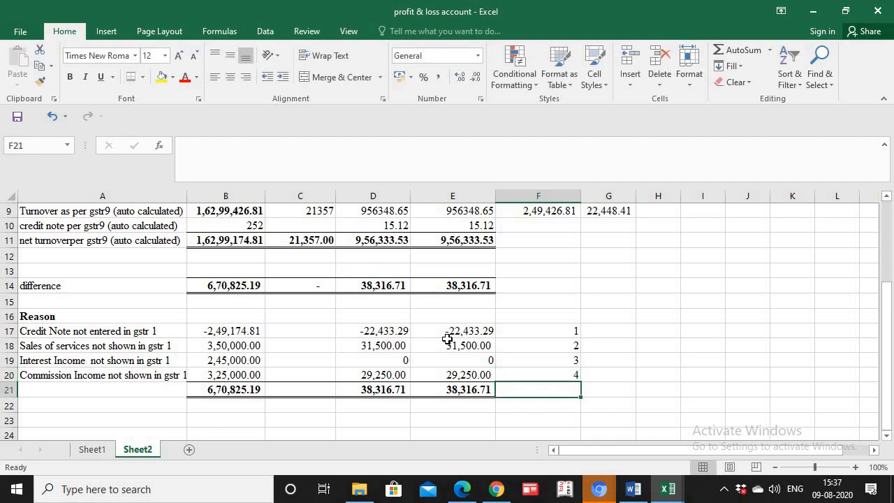
- Trace the turnover difference in B14 back through the book income rows and the GSTR-9 rows in column B
click(241, 285)
key(Up)
key(Up)
key(Up)
key(Up)
key(Up)
key(Up)
key(Up)
key(Up)
key(Up)
key(Up)
key(Up)
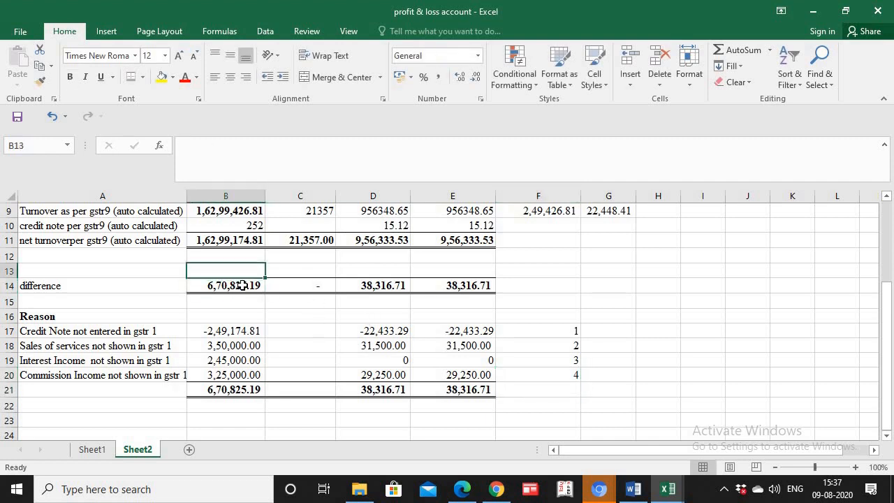
key(Down)
key(Down)
key(Down)
key(Down)
key(Down)
key(Down)
key(Down)
key(Down)
key(Down)
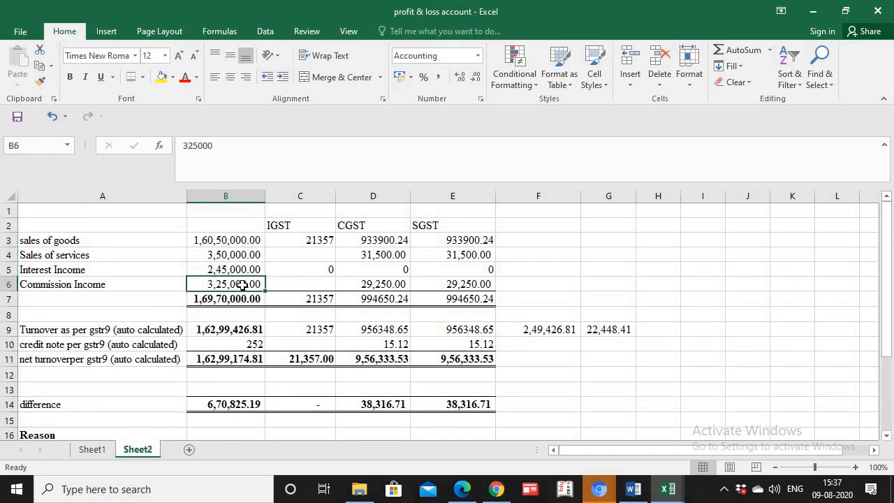
key(Down)
key(Down)
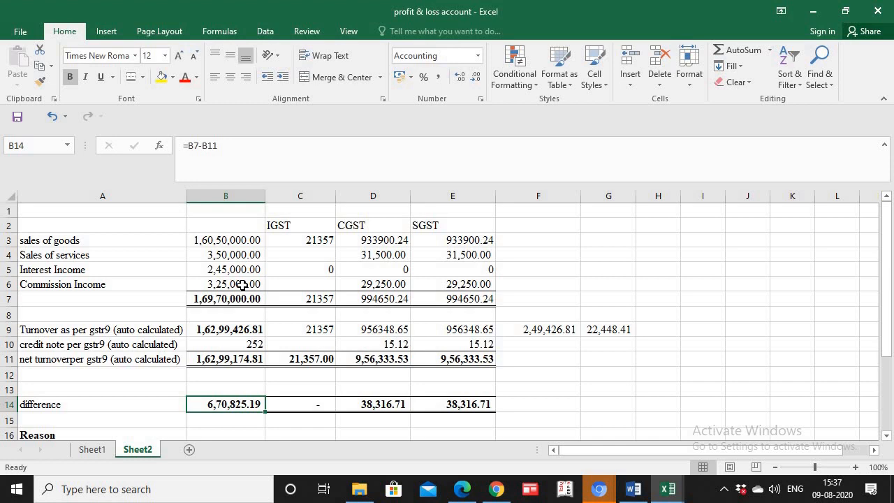
- Inspect the formula in B21 that totals the four reason amounts
key(Down)
key(Down)
key(Down)
key(Down)
key(Down)
key(Down)
key(Down)
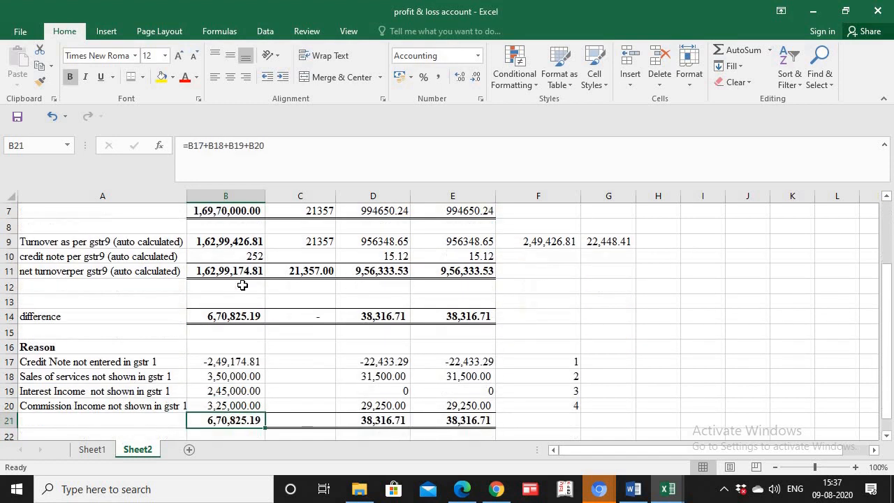
key(F2)
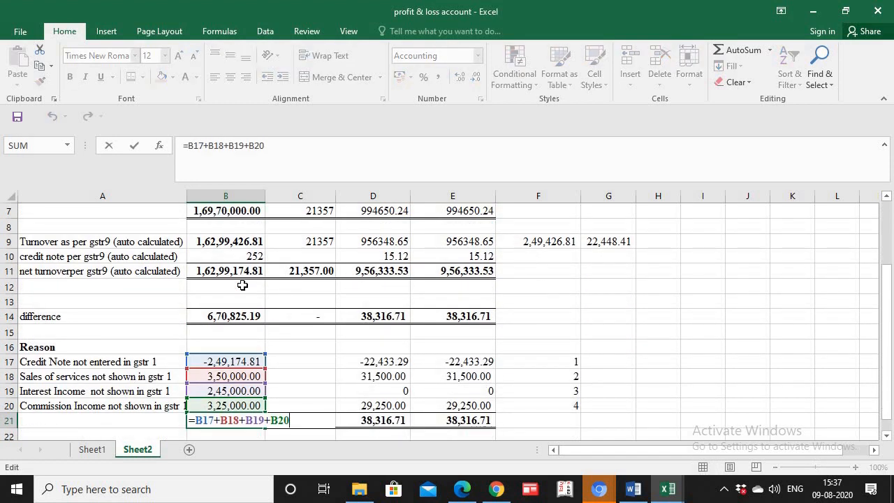
key(Return)
key(Up)
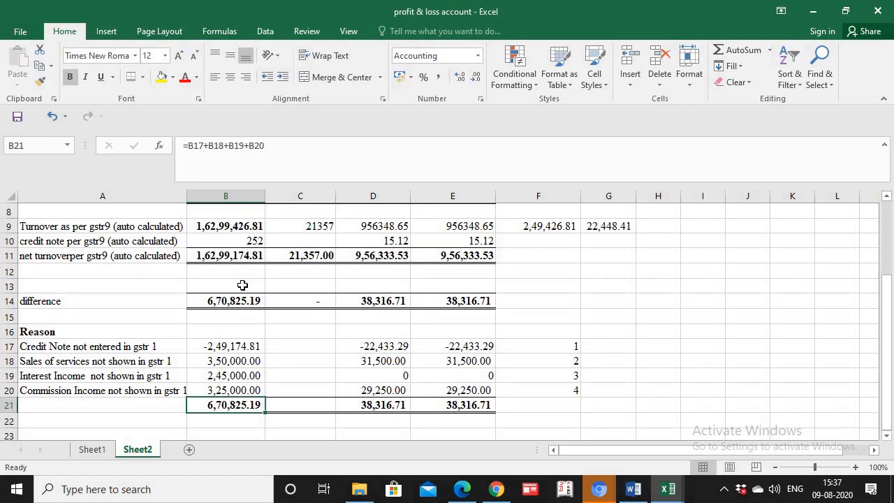
- Compare the reason totals across row 21 with the turnover, CGST and SGST differences in row 14
key(Right)
key(Right)
key(Right)
key(Left)
key(Left)
key(Left)
key(Left)
key(Right)
key(Right)
key(Right)
key(Right)
key(Right)
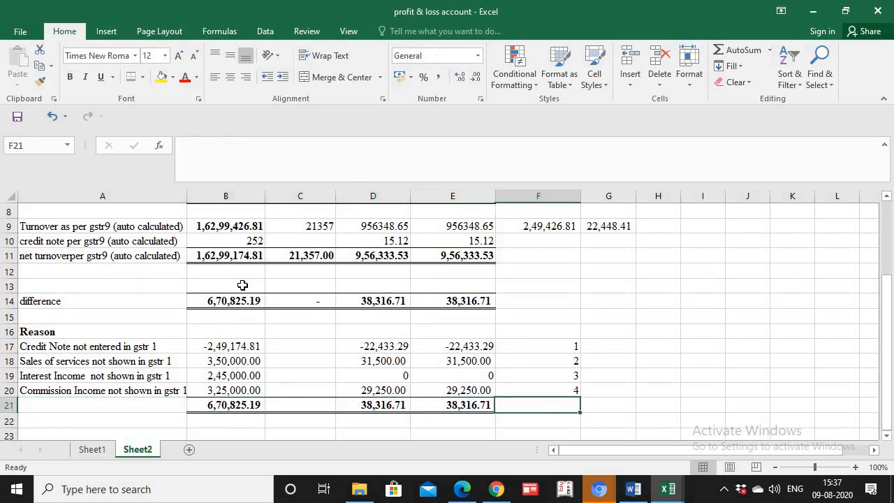
key(Left)
key(Left)
key(Right)
key(Right)
key(Right)
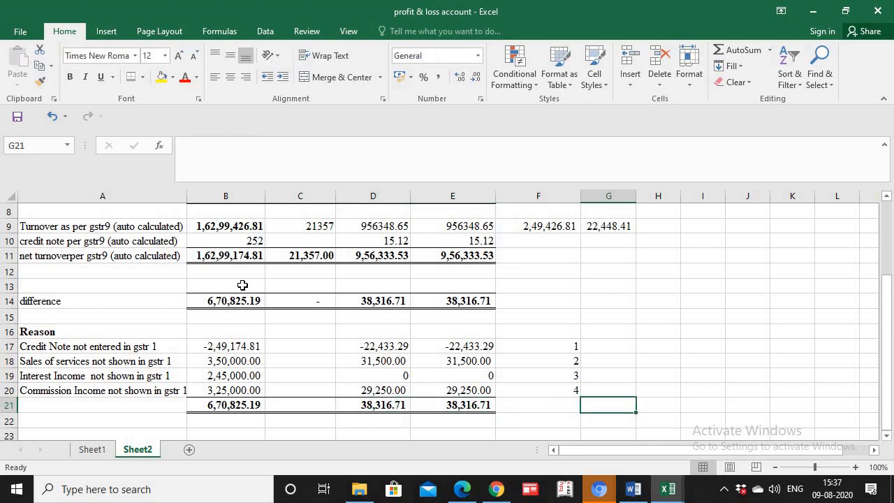
- Review the credit note reason in row 17 again, from its number back to its turnover amount
key(Up)
key(Up)
key(Up)
key(Up)
key(Left)
key(Left)
key(Left)
key(Left)
key(Left)
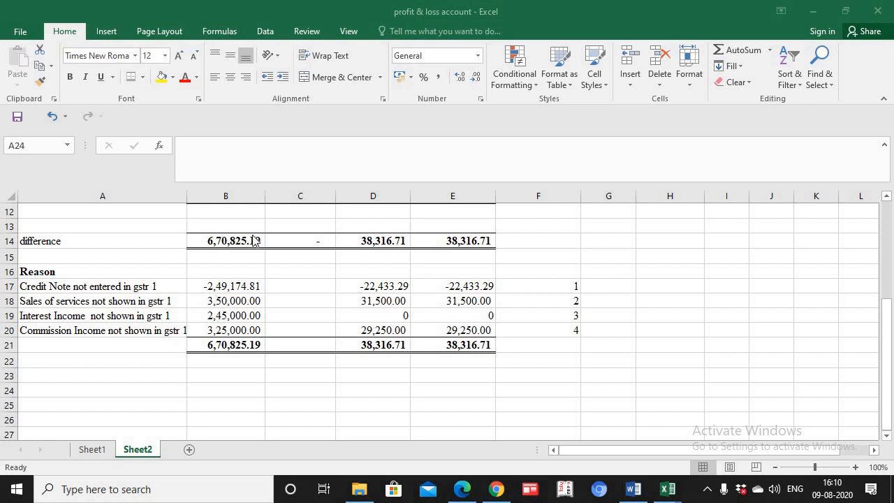
- Enter the label "credit note" in cell A24 below the Reason section
drag(885, 312, 885, 292)
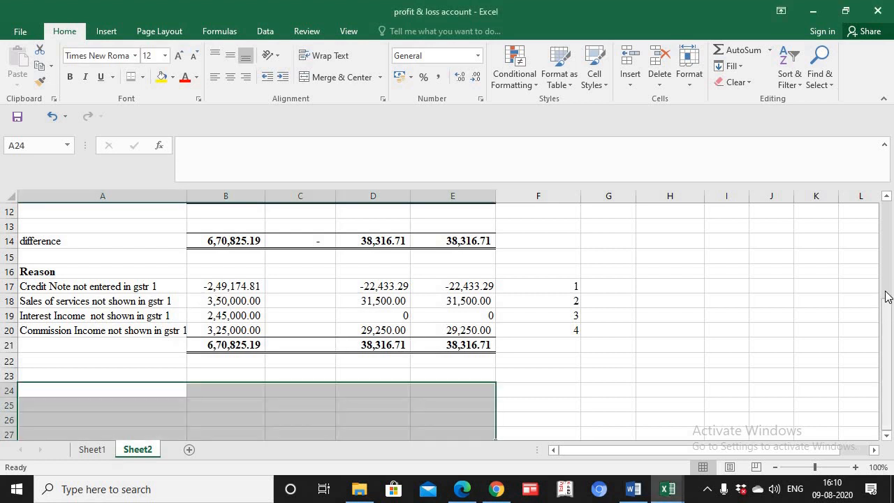
click(143, 386)
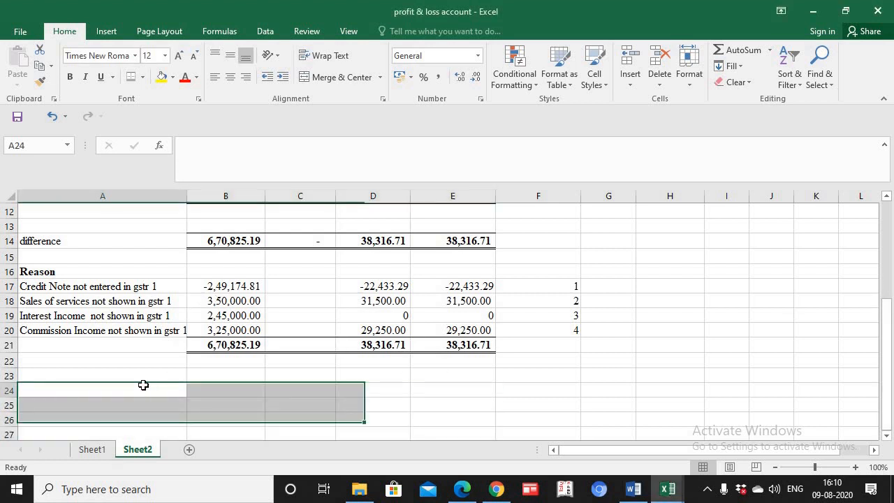
text(cred)
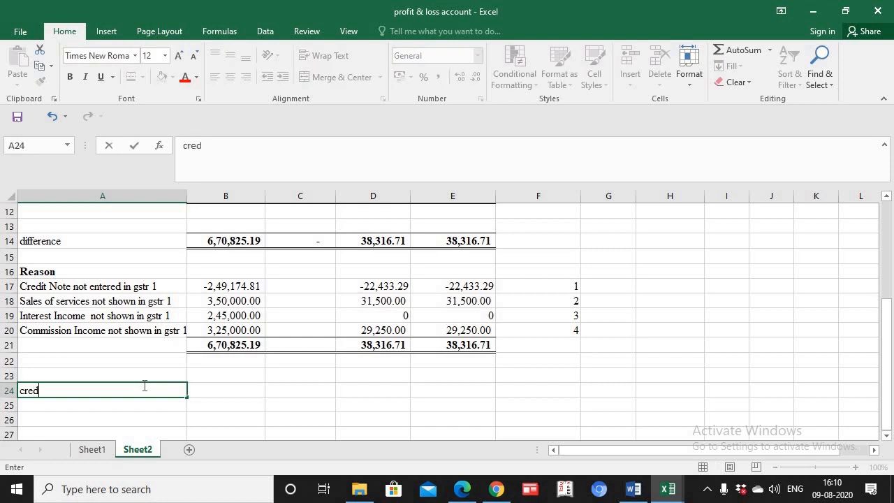
text(it note)
key(Return)
- Calculate the credit note value in B24 with the formula =B17-B10
click(143, 385)
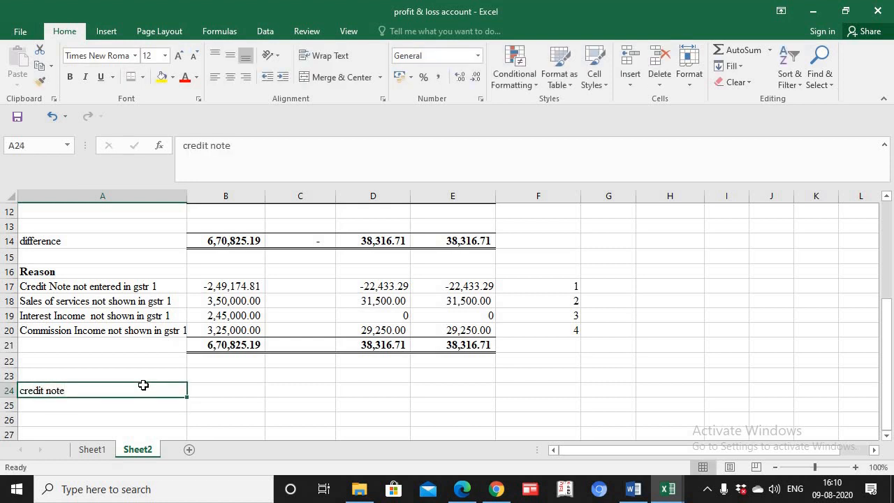
key(Right)
text(=)
key(Up)
key(Up)
key(Up)
key(Up)
key(Up)
key(Up)
key(Up)
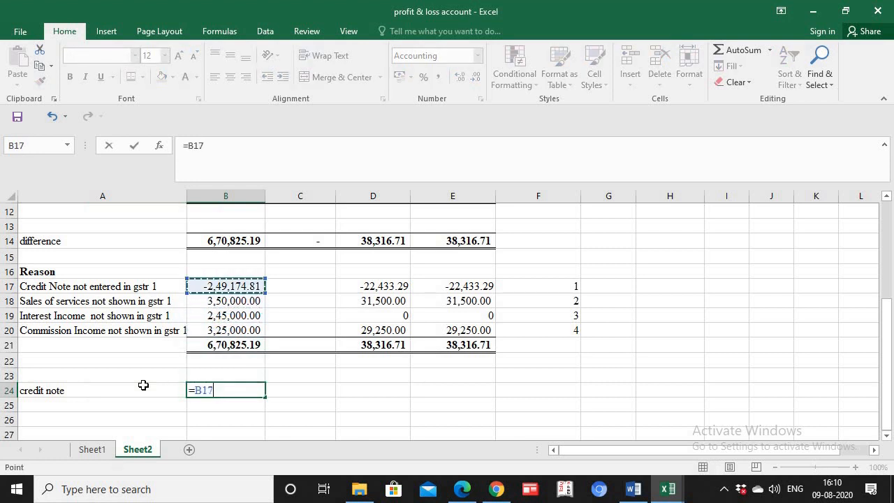
text(-)
key(Up)
key(Up)
key(Up)
key(Up)
key(Up)
key(Up)
key(Up)
key(Up)
key(Up)
key(Up)
key(Up)
key(Up)
key(Up)
key(Up)
key(Up)
key(Up)
key(Up)
key(Up)
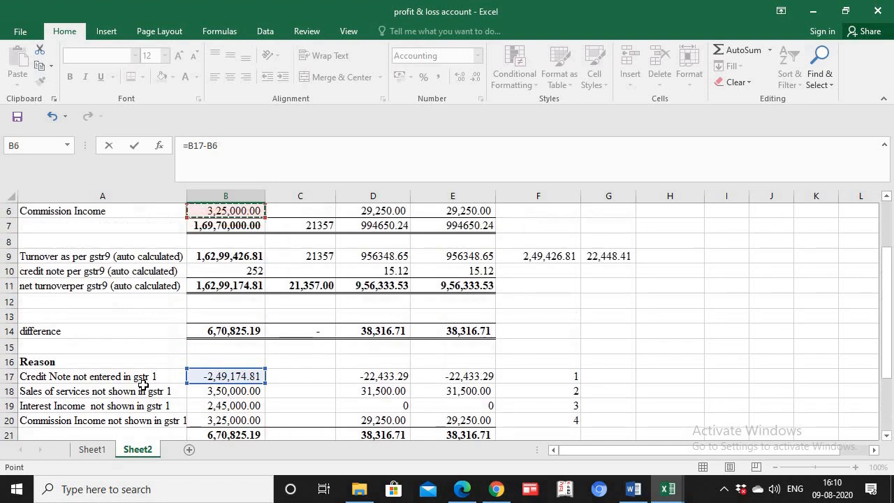
key(Down)
key(Down)
key(Down)
key(Down)
key(Return)
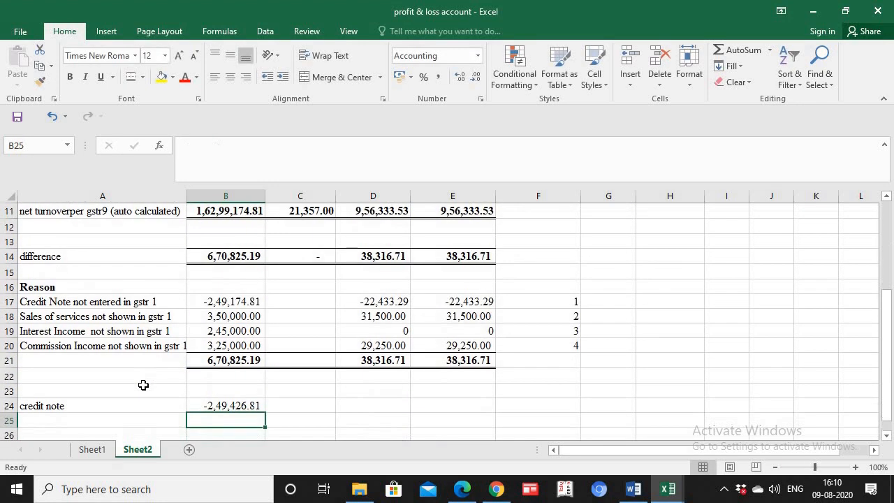
- Copy the credit note formula from B24 across to C24:E24 for IGST, CGST and SGST
key(Up)
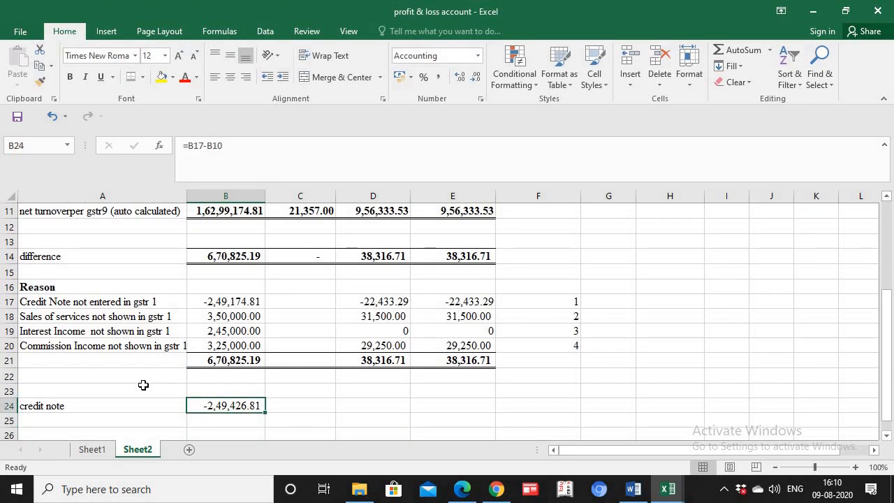
key(ctrl+c)
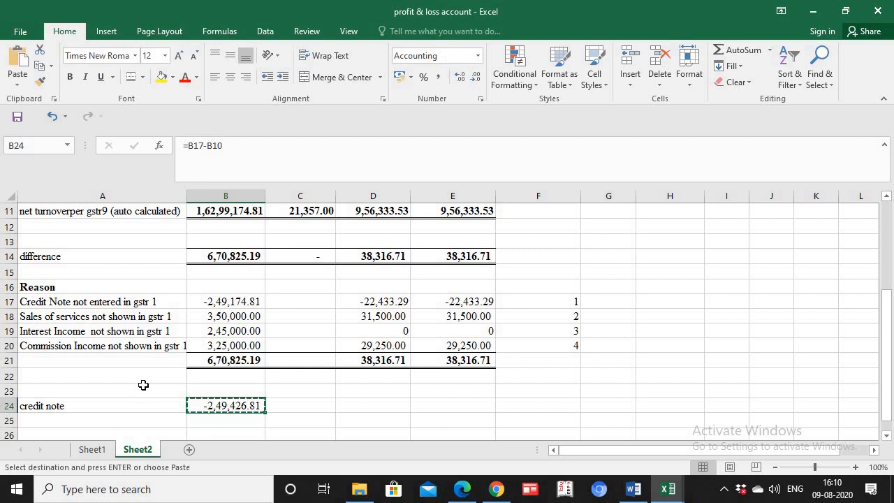
key(Right)
key(shift+Right)
key(shift+Right)
key(Return)
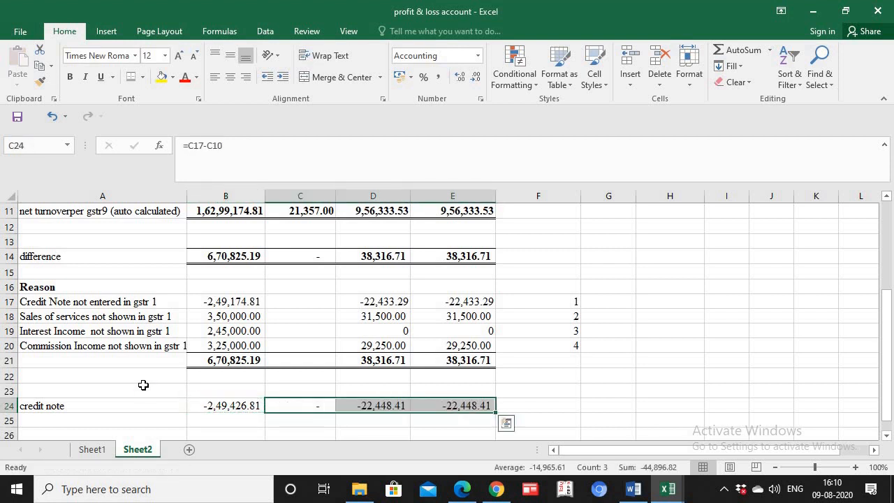
- Examine the sales of services reason in row 18 across its turnover and tax amounts
key(Down)
key(Left)
key(Left)
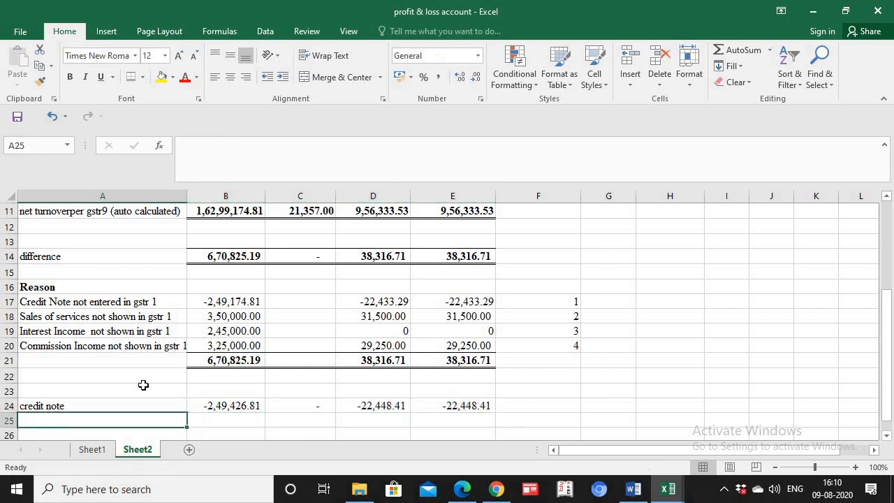
key(Up)
key(Up)
key(Up)
key(Up)
key(Up)
key(Up)
key(Up)
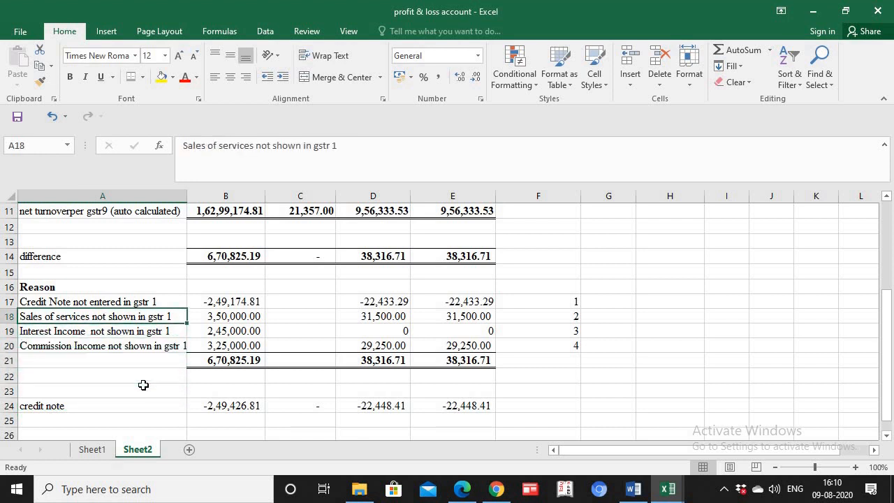
key(Right)
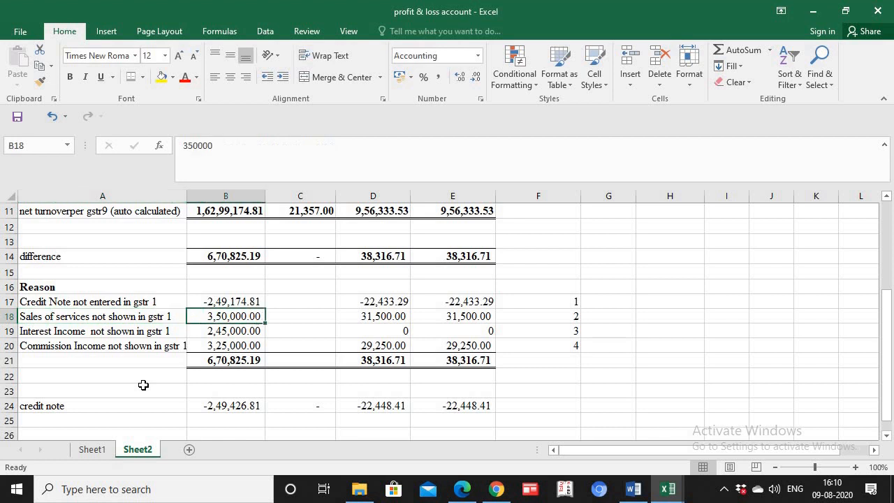
key(Right)
key(Right)
key(Right)
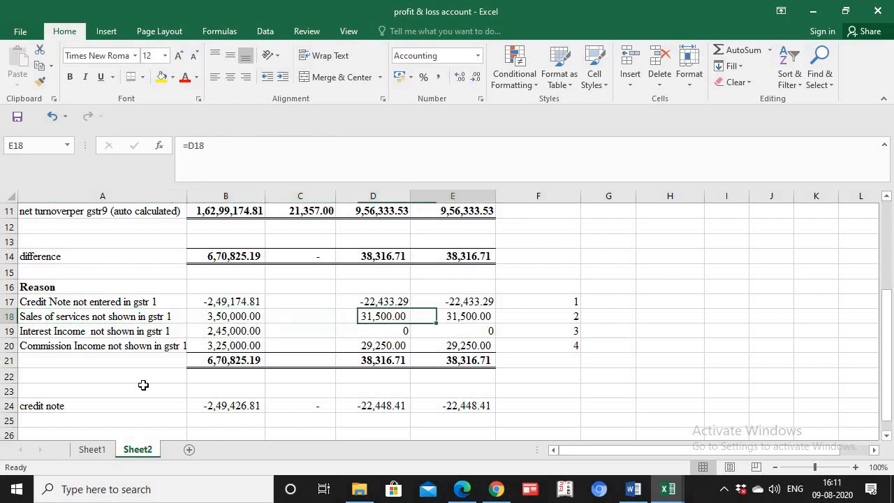
key(Right)
key(Left)
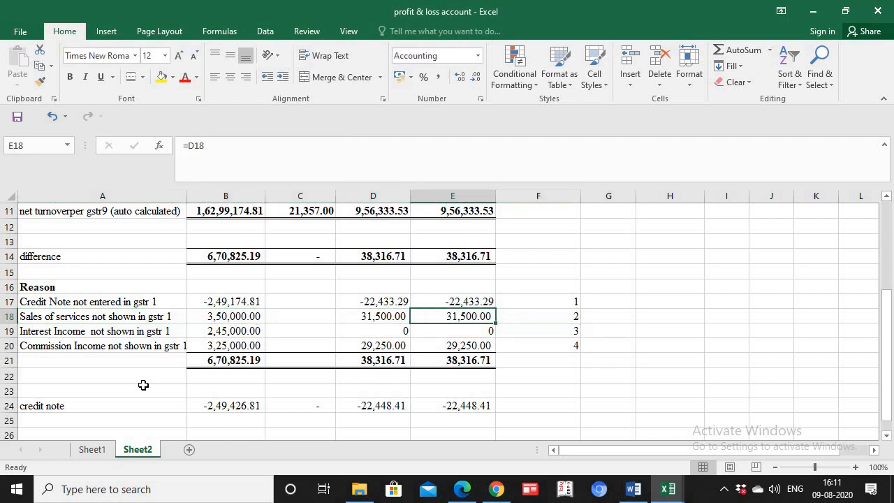
- Examine the interest income and commission income reasons in rows 19 and 20, ending at the commission row's number
key(Left)
key(Left)
key(Left)
key(Left)
key(Down)
key(Down)
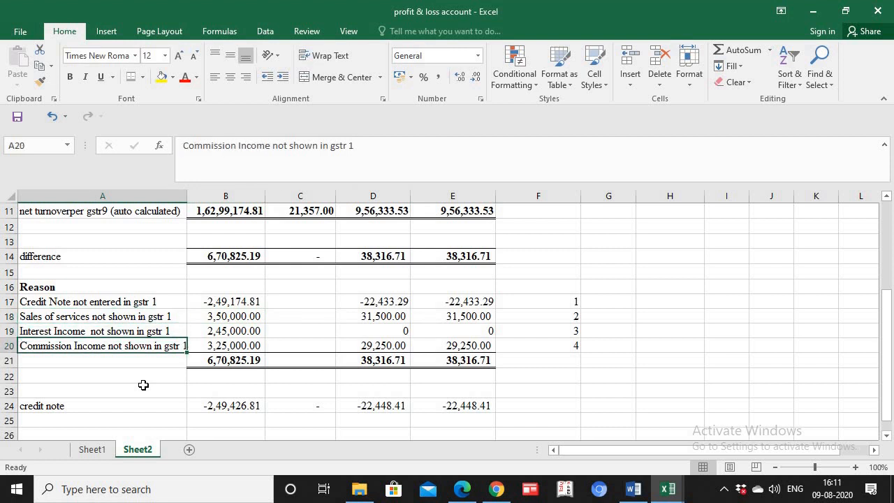
key(Up)
key(Up)
key(Down)
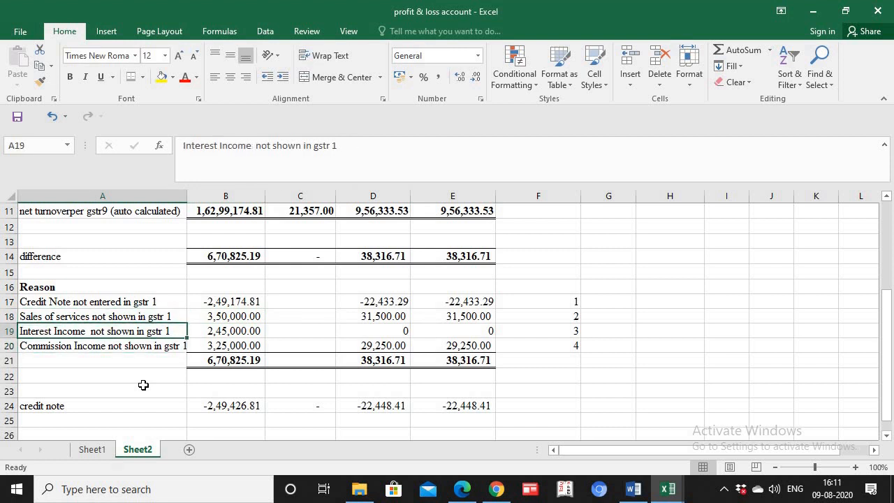
key(Down)
key(Right)
key(Right)
key(Right)
key(Right)
key(Right)
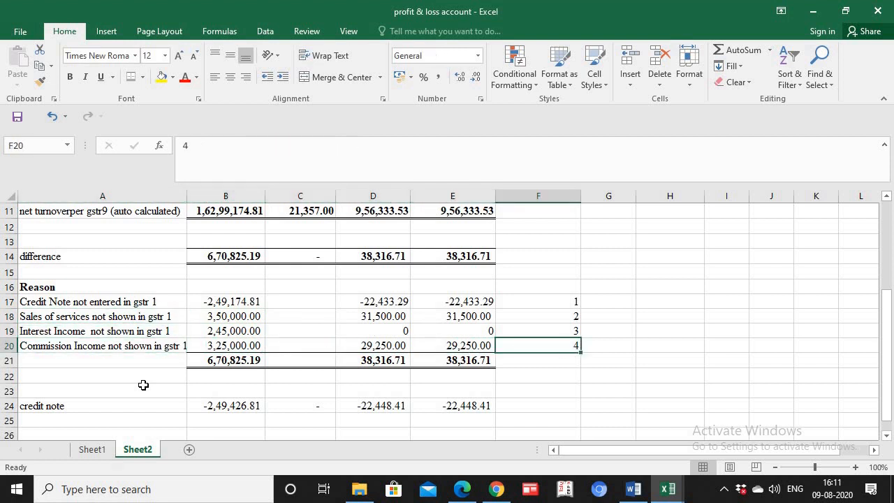
- Label cell A25 as b2c below the credit note row
key(Left)
key(Left)
key(Left)
key(Left)
key(Left)
key(Down)
key(Down)
key(Down)
key(Down)
key(Down)
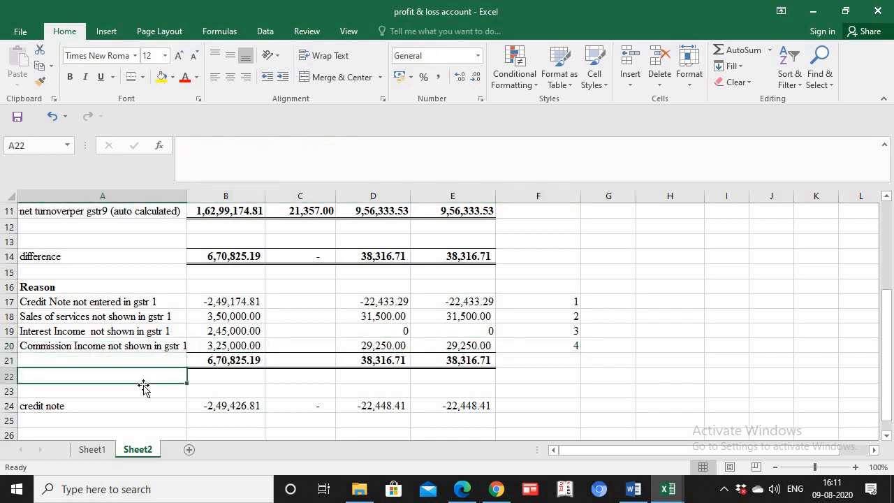
text(b2c)
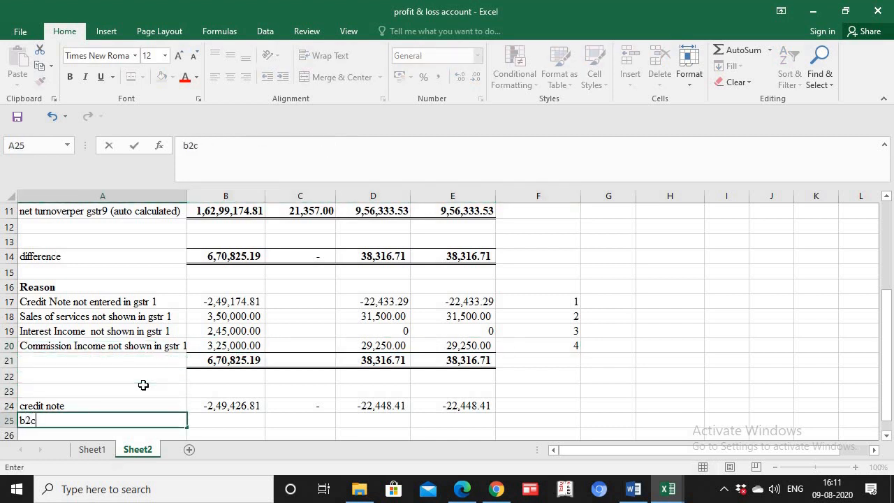
key(Return)
- Calculate the b2c turnover in B25 from sales of services and commission income with the formula =B18+B20
key(Up)
key(Right)
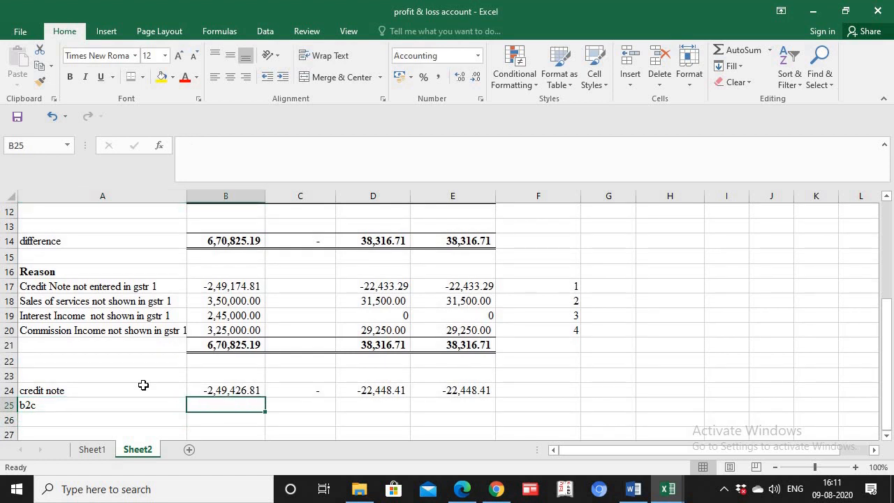
text(=)
key(Up)
key(Up)
key(Up)
key(Up)
key(Up)
key(Up)
key(Up)
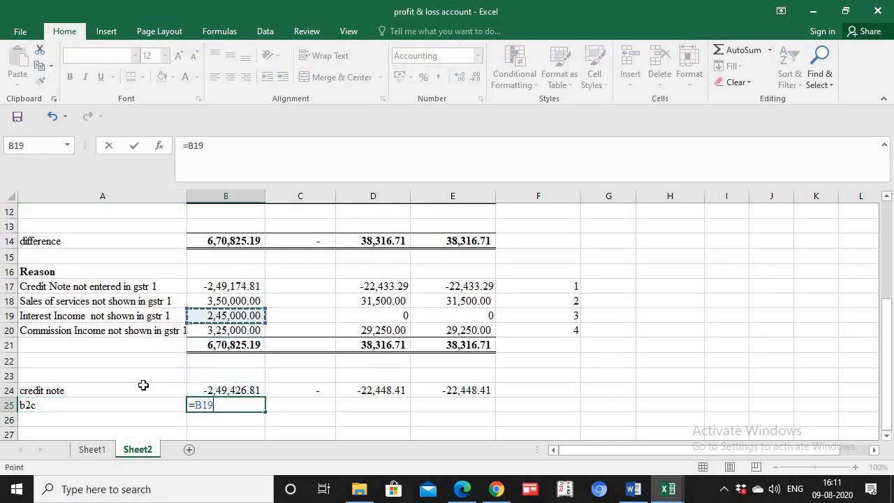
text(+)
key(Up)
key(Up)
key(Up)
key(Up)
key(Up)
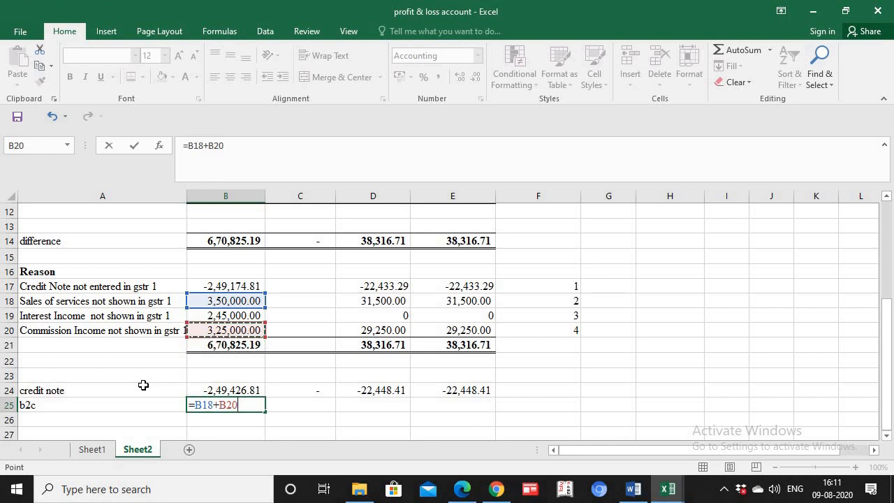
key(Return)
- Copy the b2c formula from B25 across to C25:E25 for IGST, CGST and SGST
key(Up)
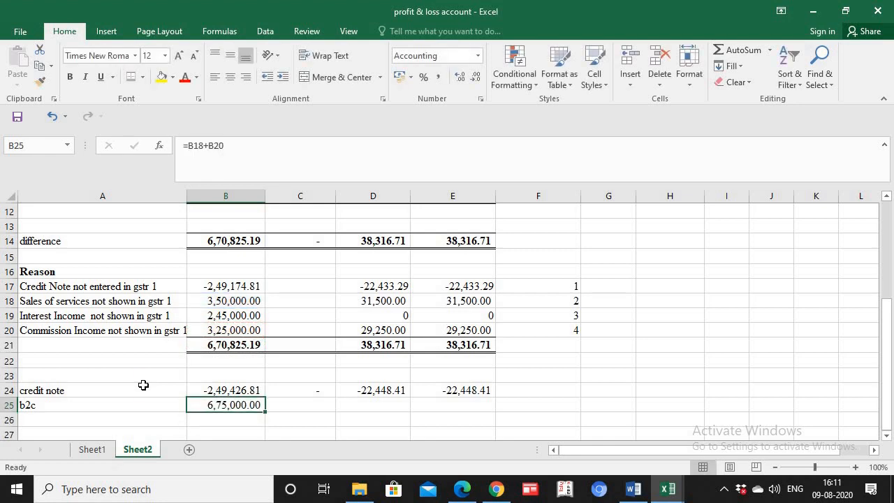
key(ctrl+c)
key(Right)
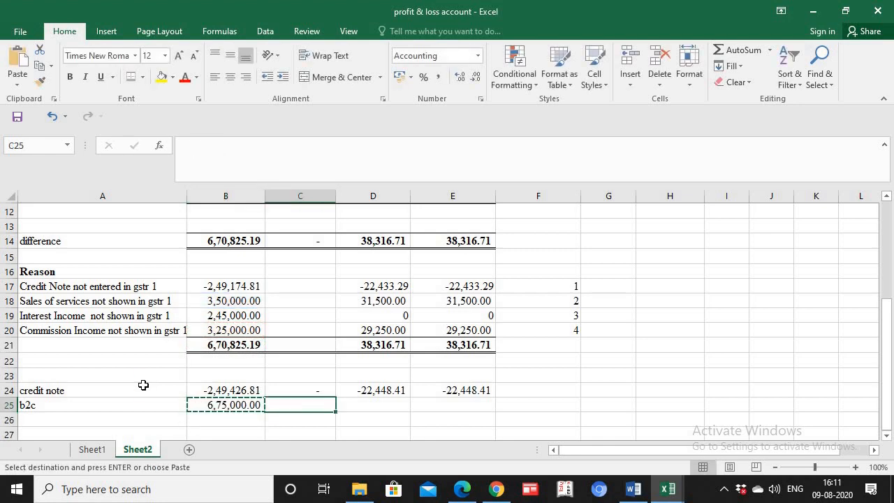
key(shift+Right)
key(shift+Right)
key(ctrl+v)
key(Escape)
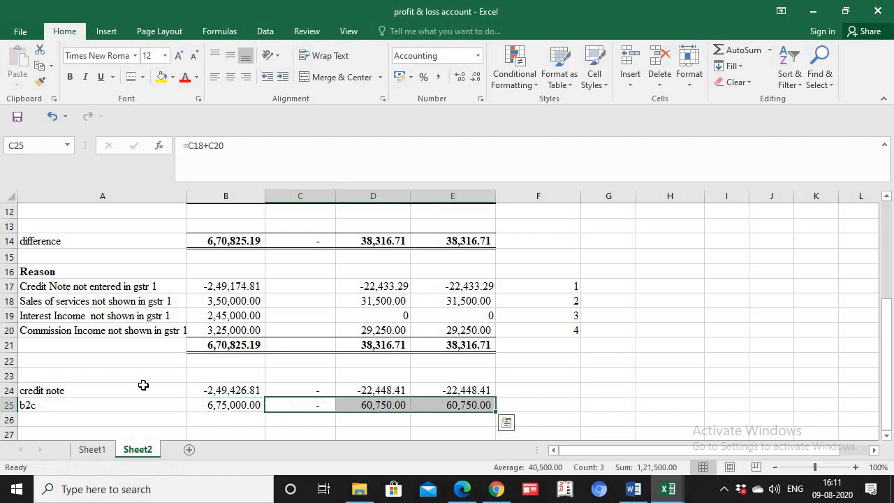
- Label cell A26 as interest below the b2c row
key(Left)
key(Left)
key(Down)
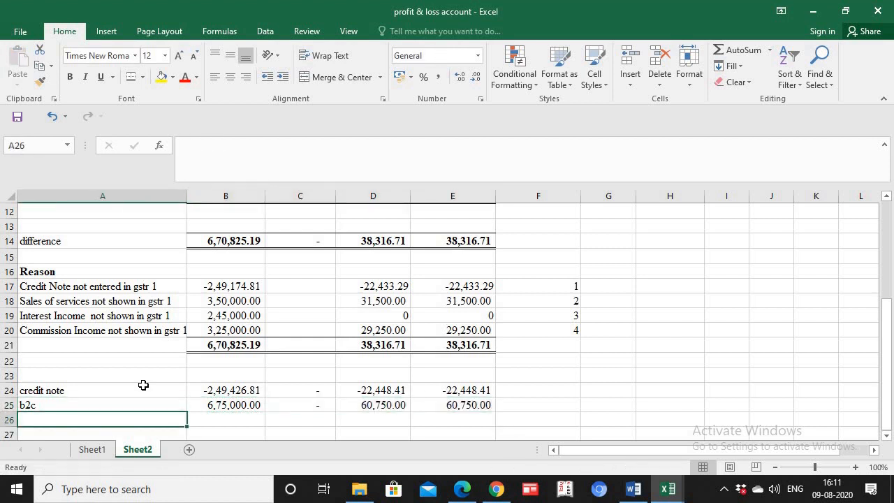
text(in)
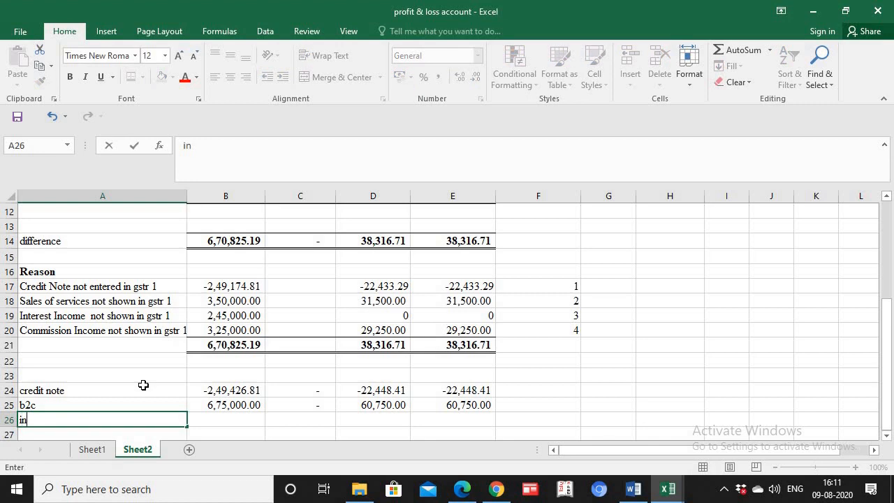
text(terest)
key(Return)
- Bring the interest income amount into B26 with the formula =B19, and return to the credit note value in B24
key(Up)
key(Right)
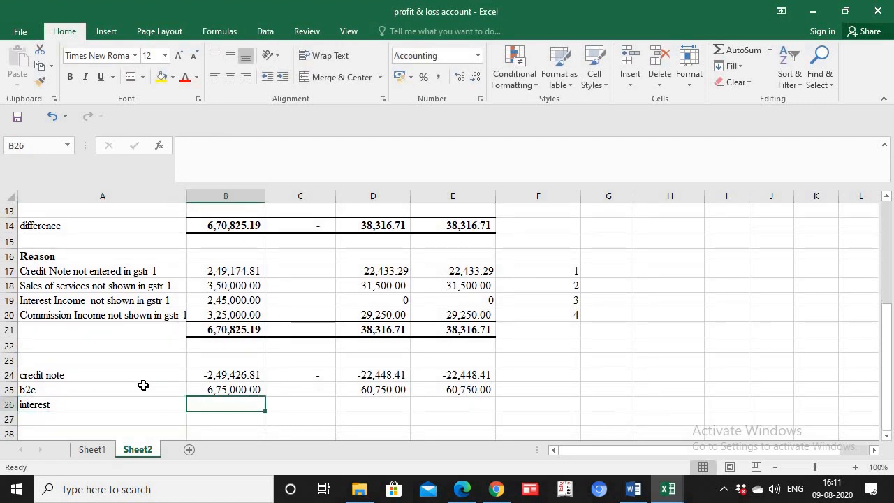
text(=)
key(Up)
key(Up)
key(Up)
key(Up)
key(Up)
key(Up)
key(Up)
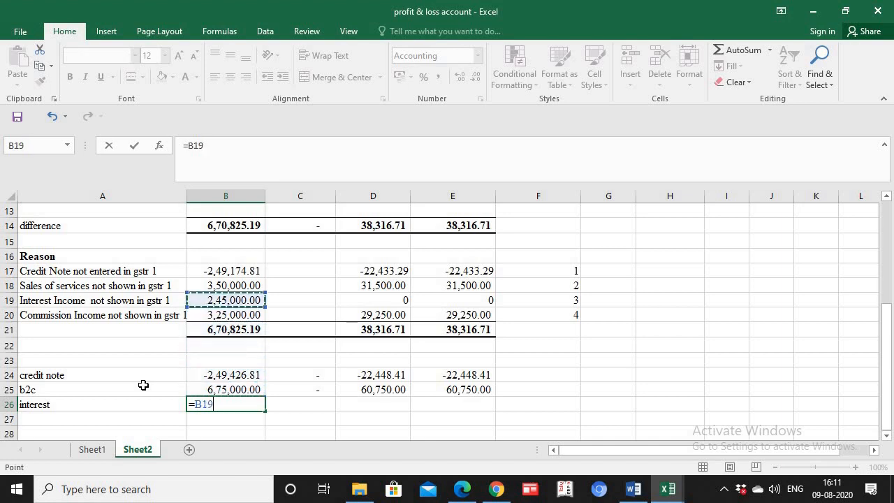
key(Return)
key(Down)
key(Up)
key(Up)
key(Up)
key(Up)
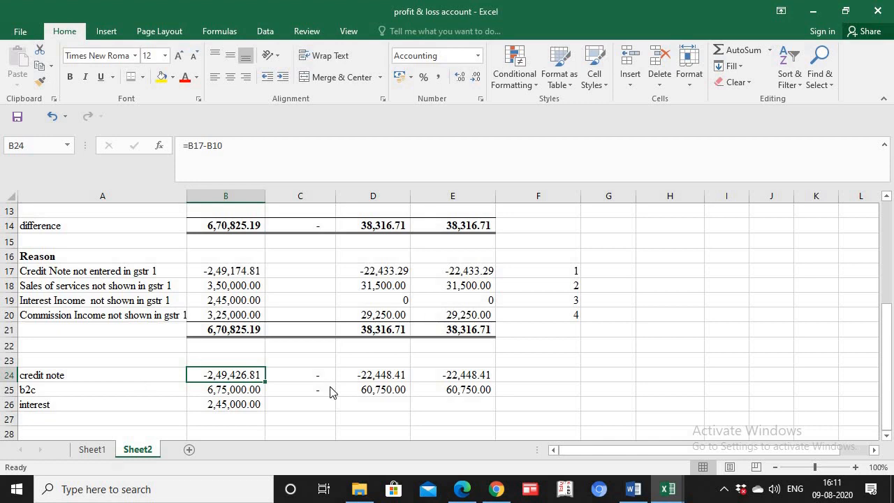
- Switch to the GST portal in Chrome and set the taxable value of B2C supplies in row 4(A) to 6,75,000, as in the workbook's B25
key(alt+Tab)
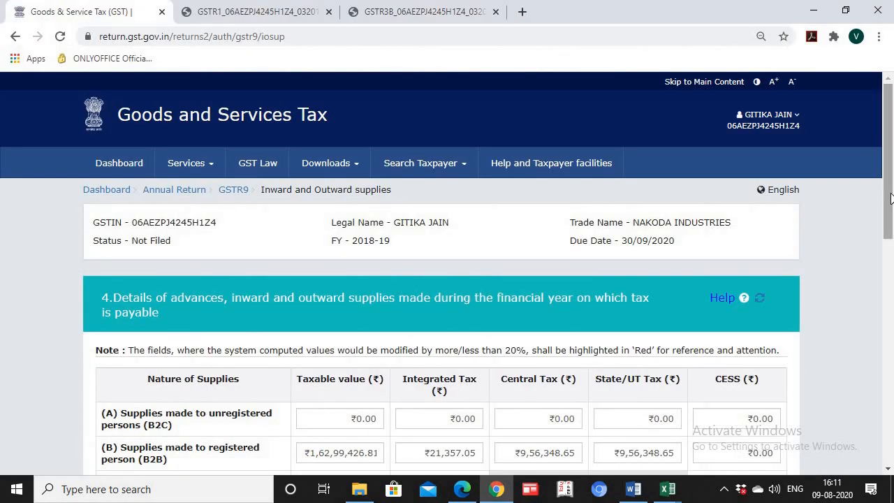
drag(891, 198, 890, 259)
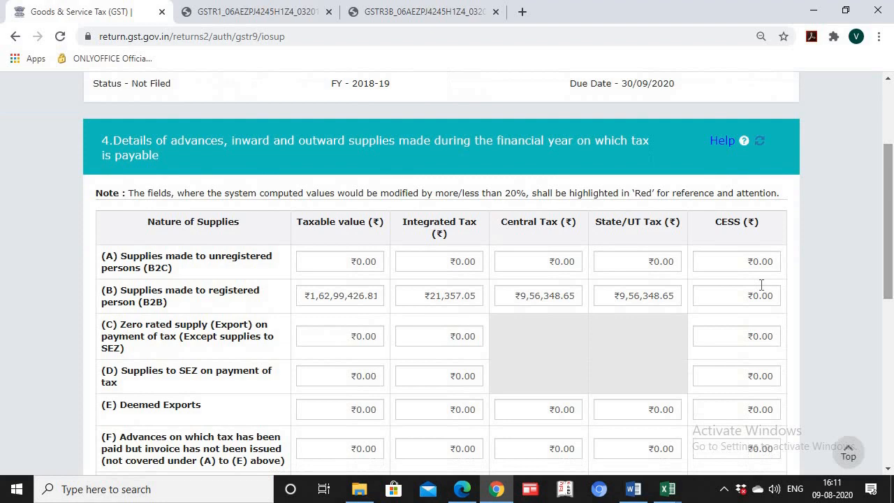
click(329, 269)
key(alt+Tab)
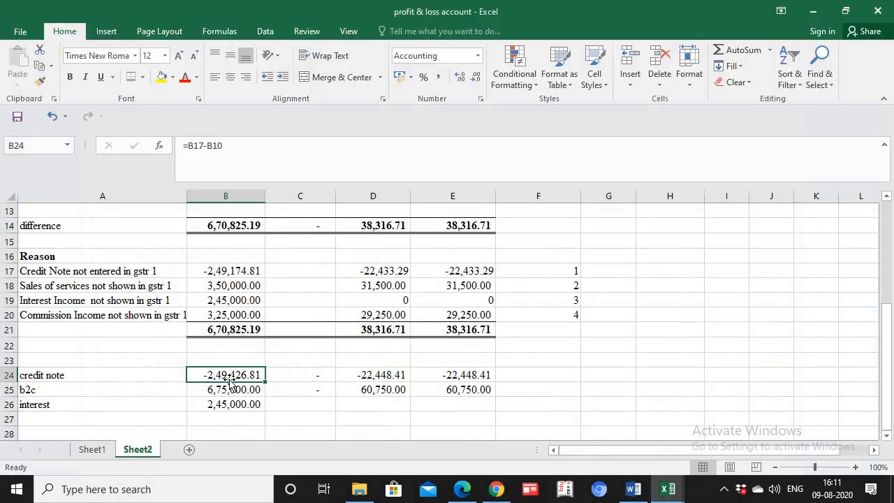
click(222, 395)
key(alt+Tab)
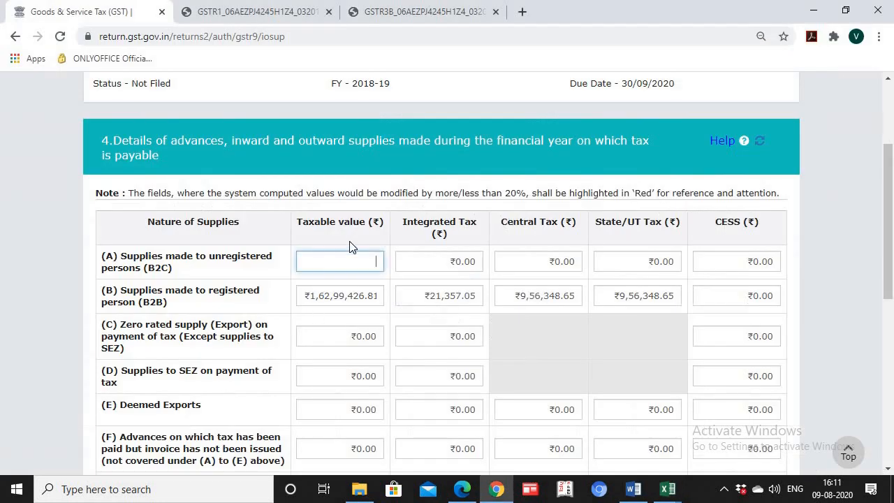
click(352, 263)
text(6,75,000)
key(Tab)
key(Tab)
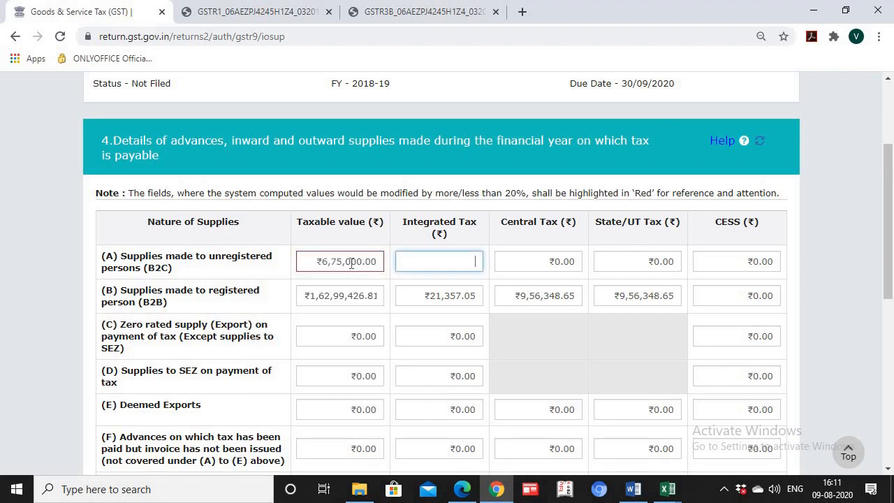
- Look up the b2c tax in the workbook and set both Central Tax and State/UT Tax in row 4(A) to 60,750
key(alt+Tab)
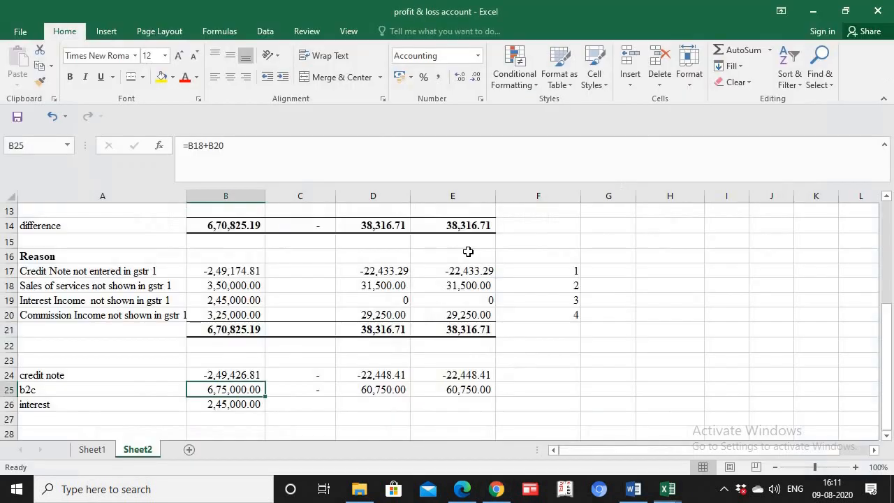
click(391, 389)
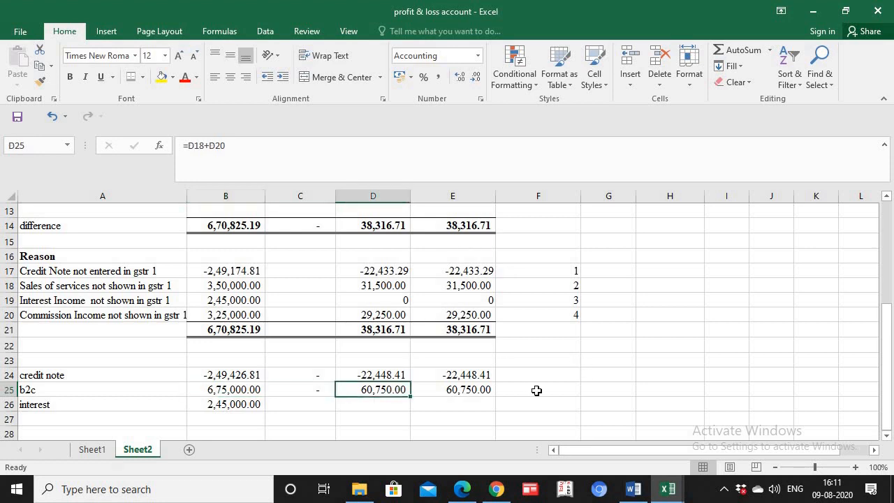
key(alt+Tab)
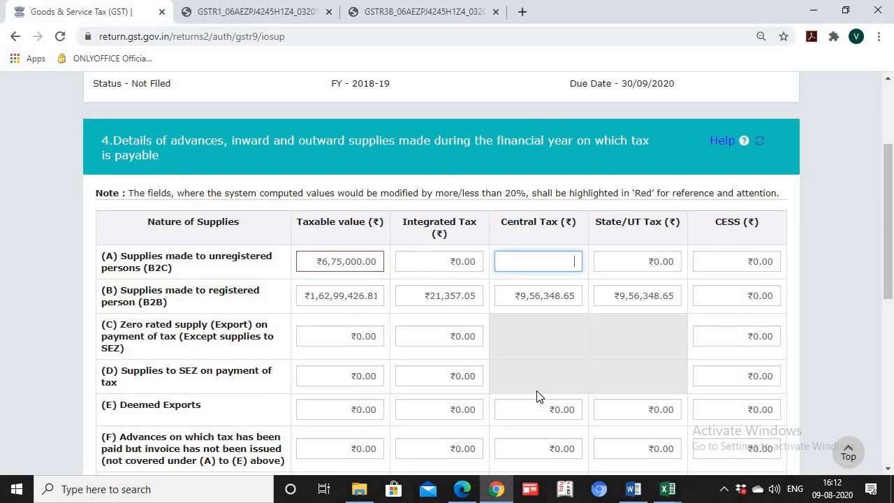
text(60750)
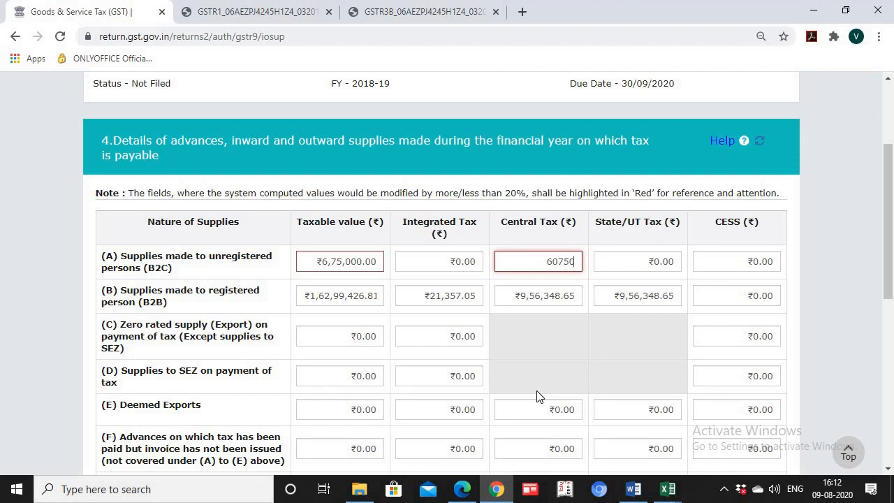
key(Tab)
text(60)
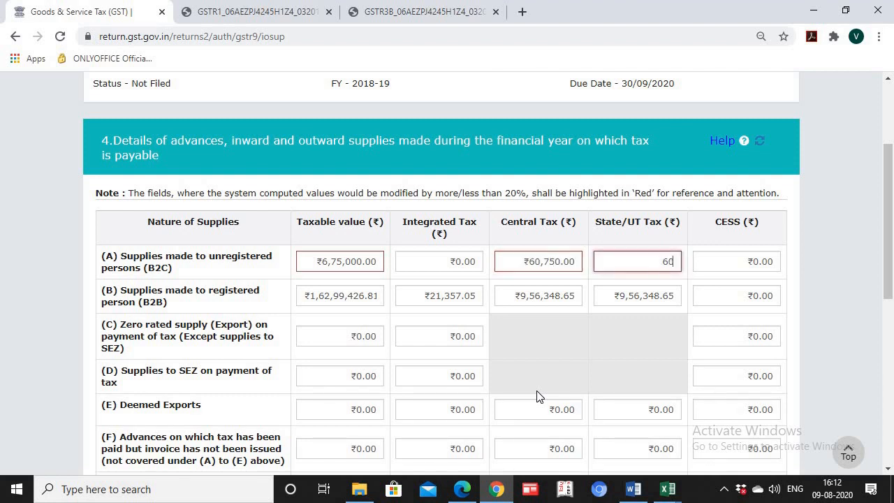
text(,750)
key(Tab)
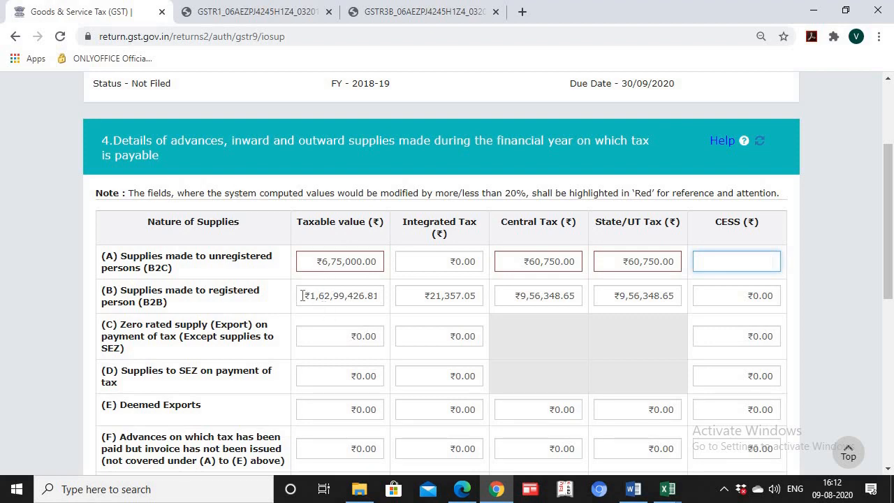
key(alt+Tab)
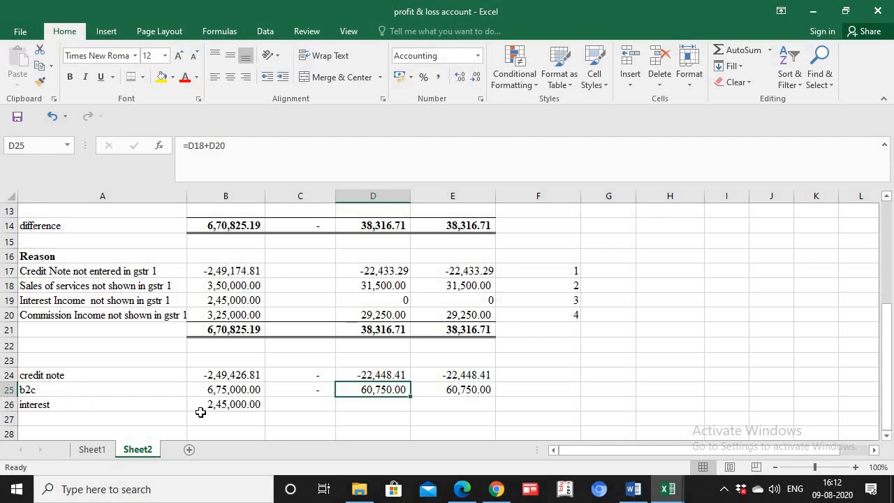
key(alt+Tab)
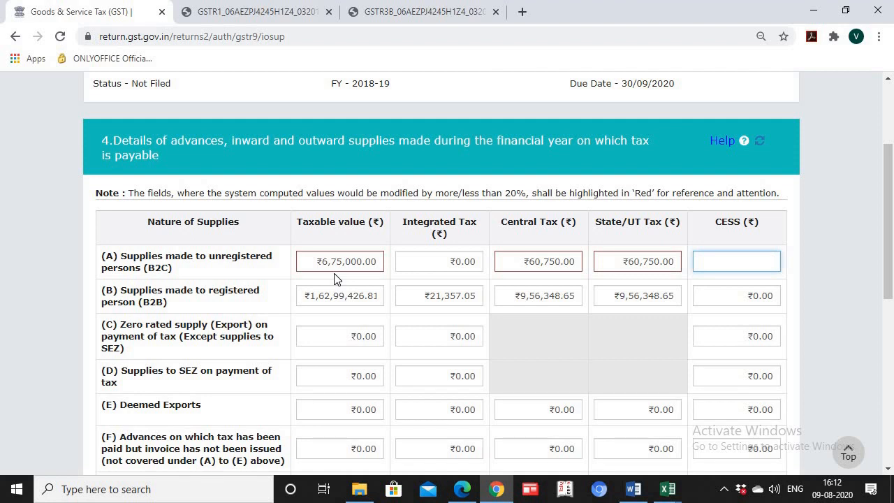
mouse_move(330, 270)
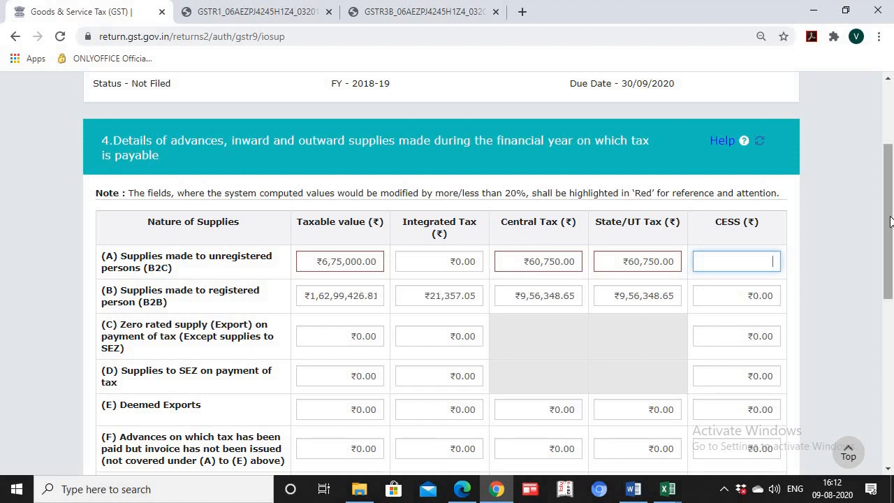
- Go to the credit note taxable value in row 4(I) and look up the credit note amount in the workbook's B24
drag(892, 221, 888, 335)
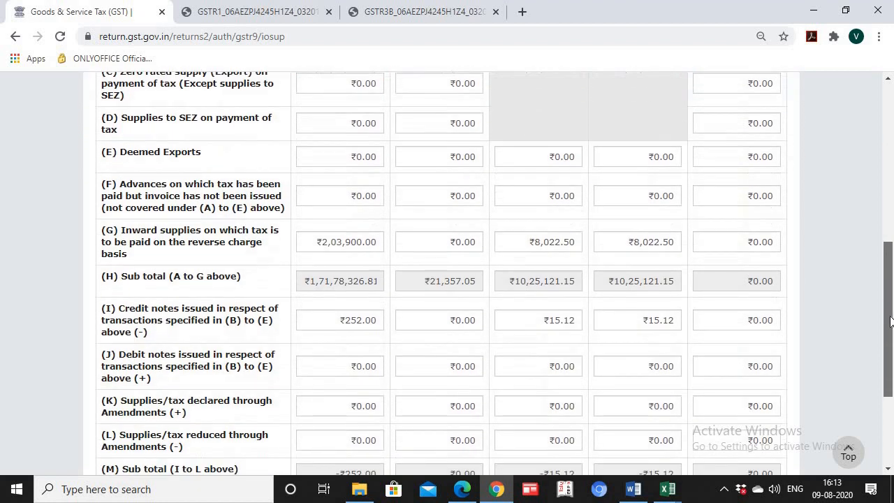
click(336, 316)
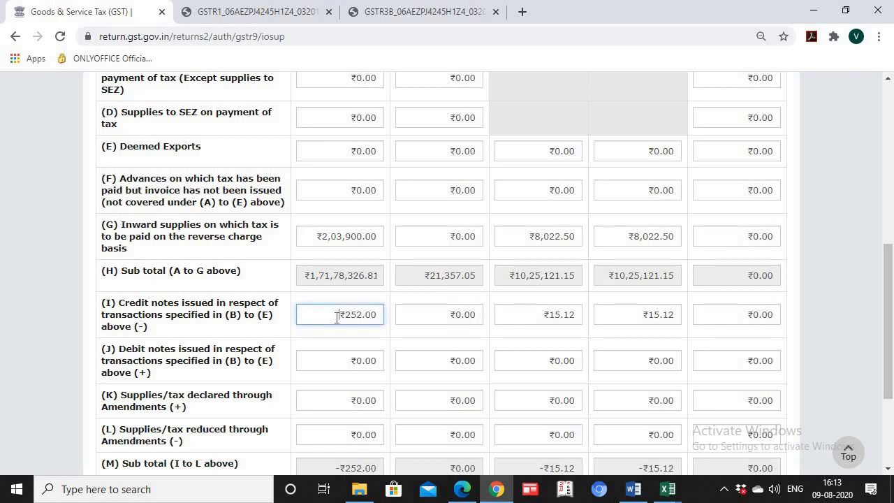
key(ctrl+a)
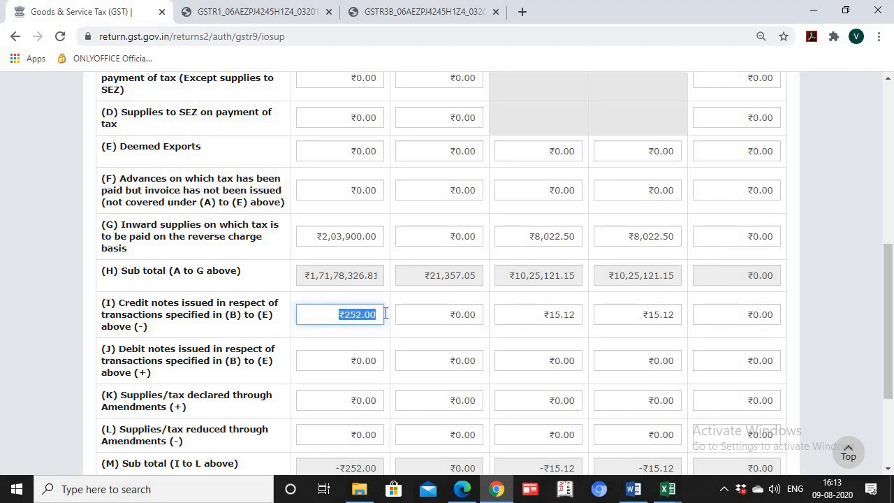
key(alt+Tab)
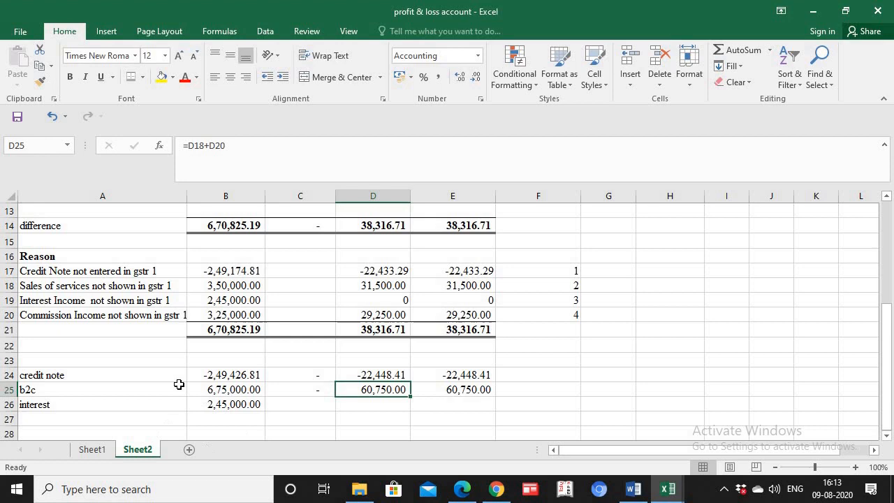
click(234, 375)
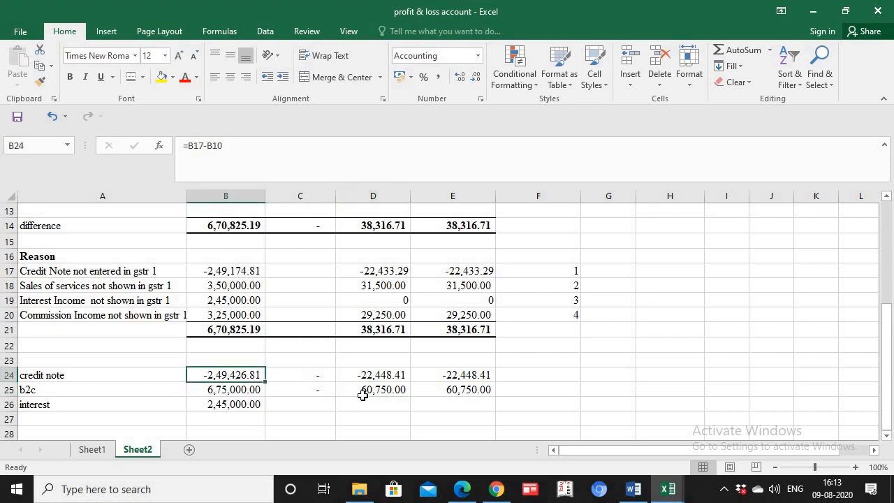
key(alt+Tab)
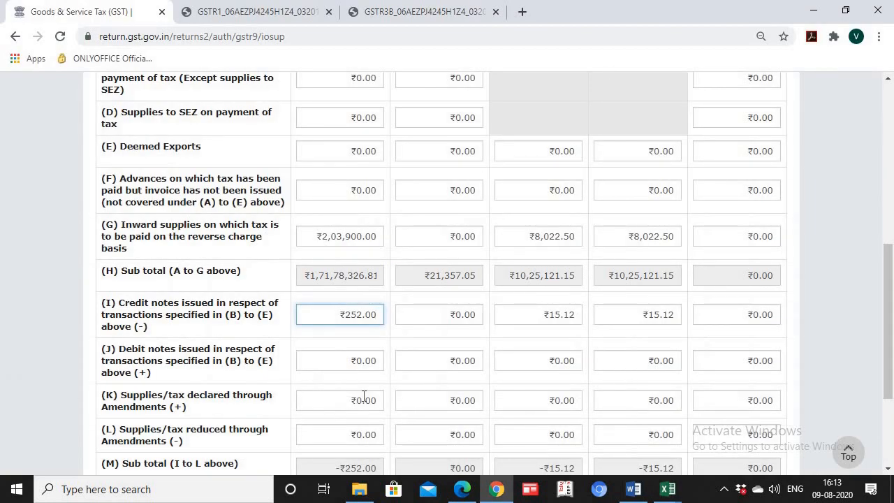
- Set the taxable value of credit notes in row 4(I) to 2,49,427, rounded from the workbook's credit note amount
key(ctrl+a)
key(BackSpace)
text(2)
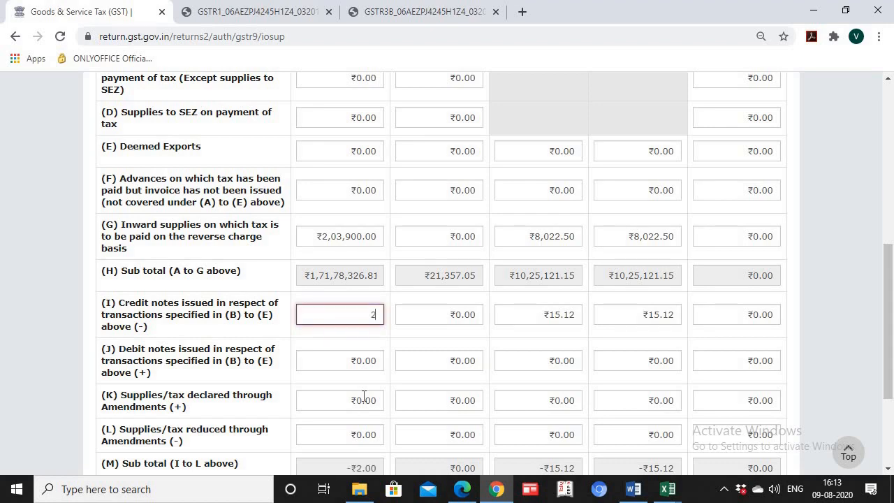
text(,49)
key(alt+Tab)
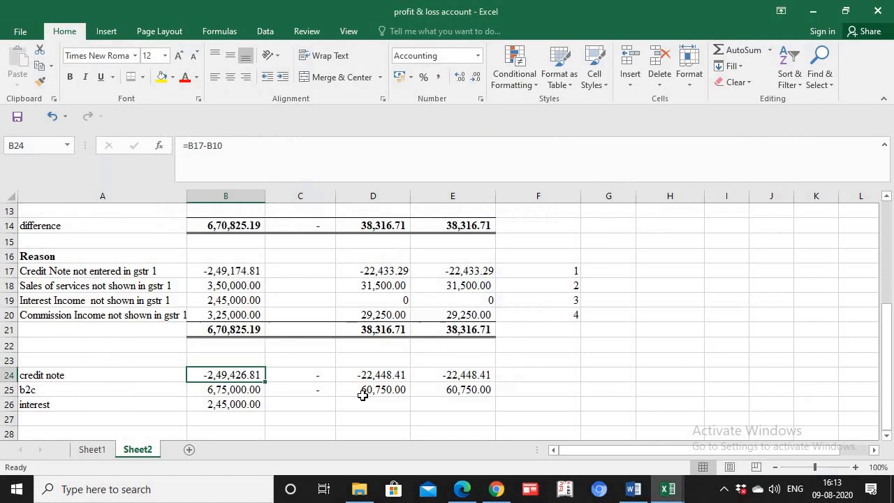
key(alt+Tab)
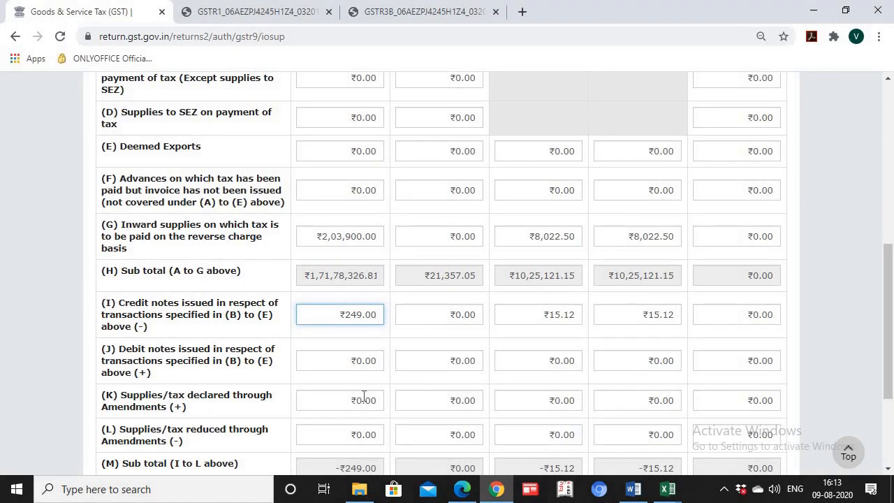
key(Tab)
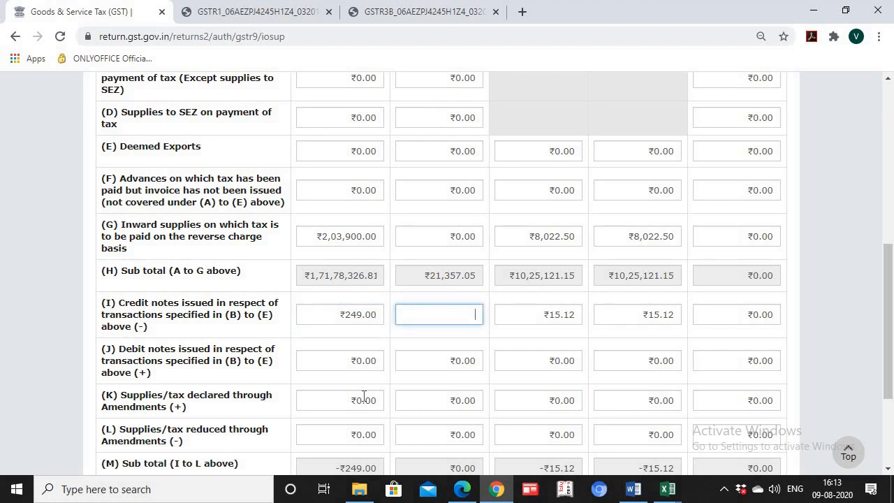
key(shift+Tab)
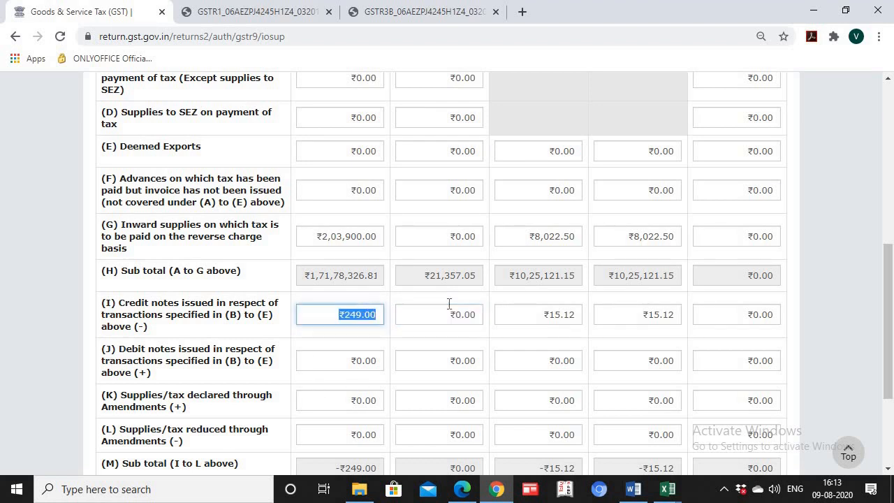
text(24)
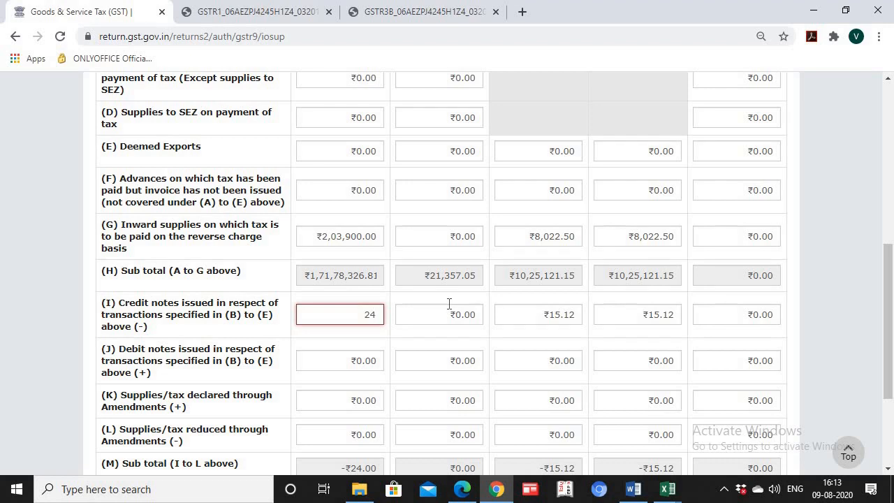
text(9427)
key(Tab)
- Look up the credit note tax in the workbook's D24 and set Central Tax in row 4(I) to 22,448
key(Tab)
key(alt+Tab)
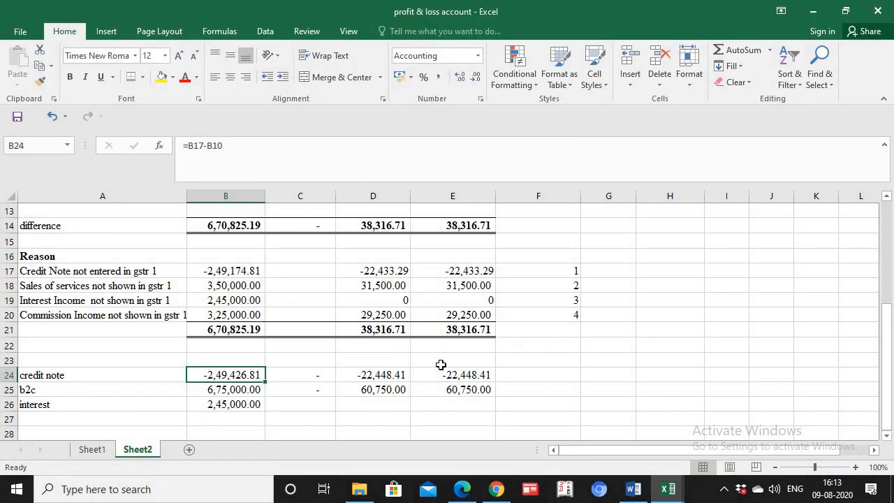
click(396, 374)
key(alt+Tab)
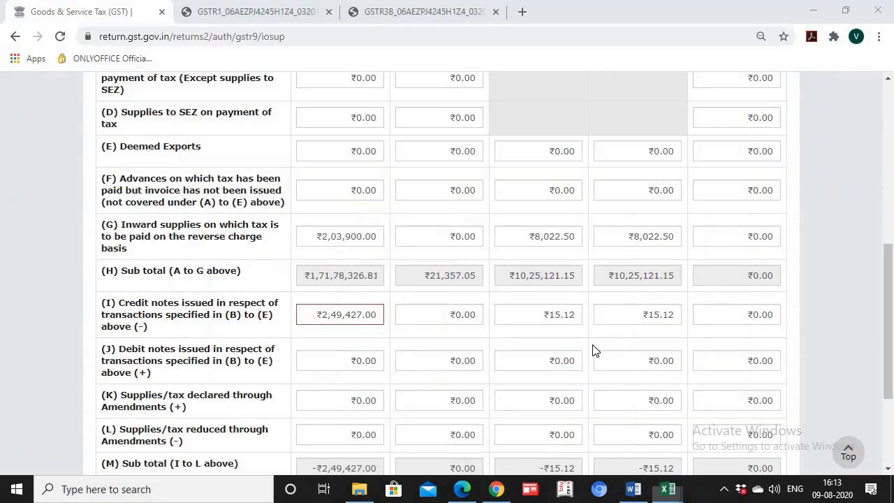
key(BackSpace)
key(BackSpace)
key(BackSpace)
key(BackSpace)
key(BackSpace)
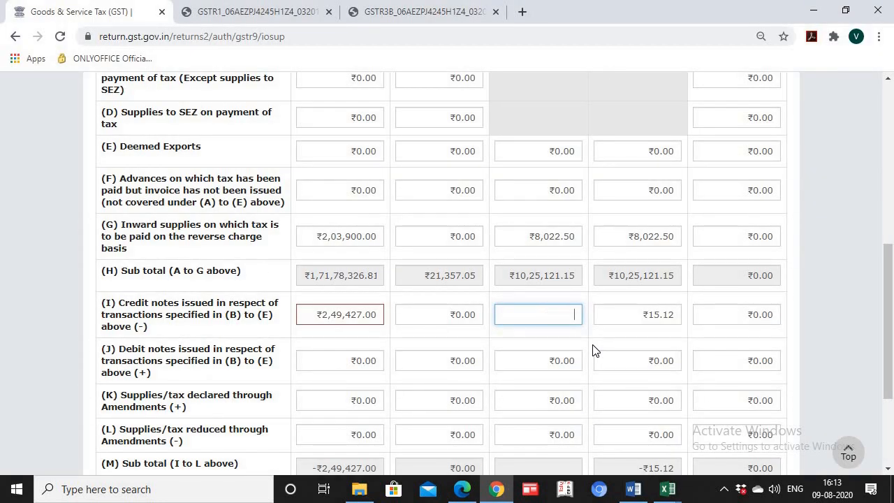
text(22)
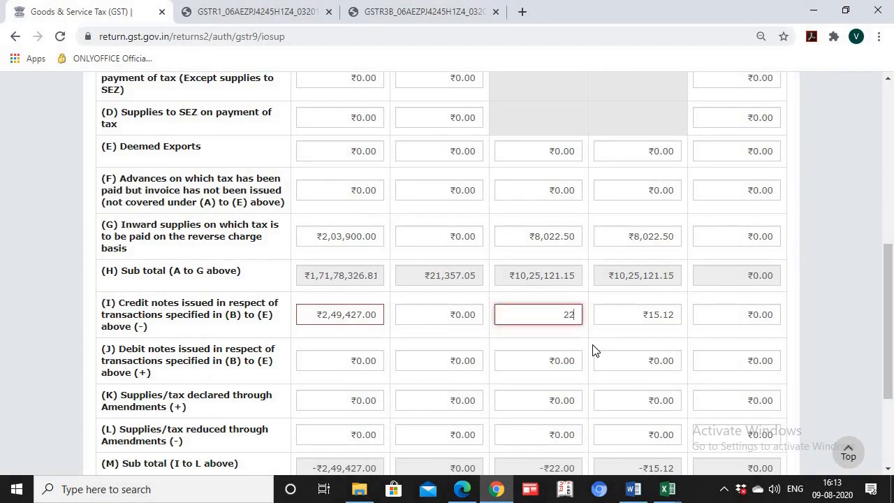
text(2448)
- Set State/UT Tax for credit notes in row 4(I) to 22,448
key(Tab)
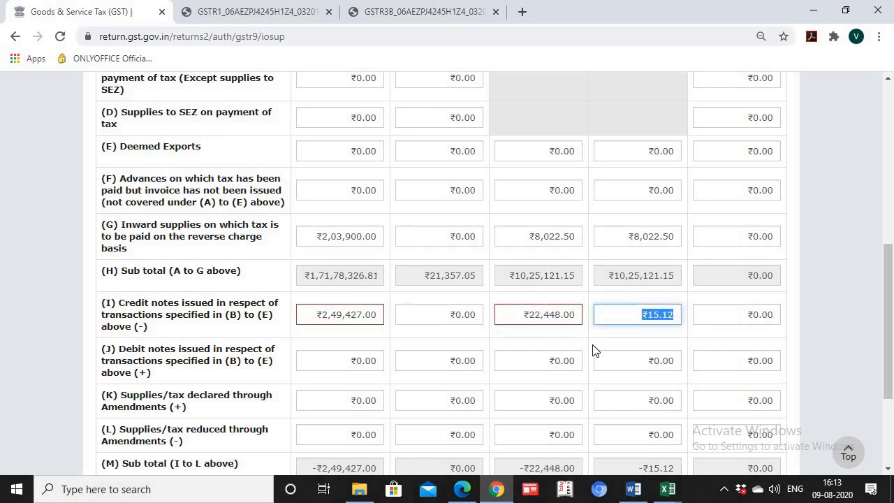
text(22)
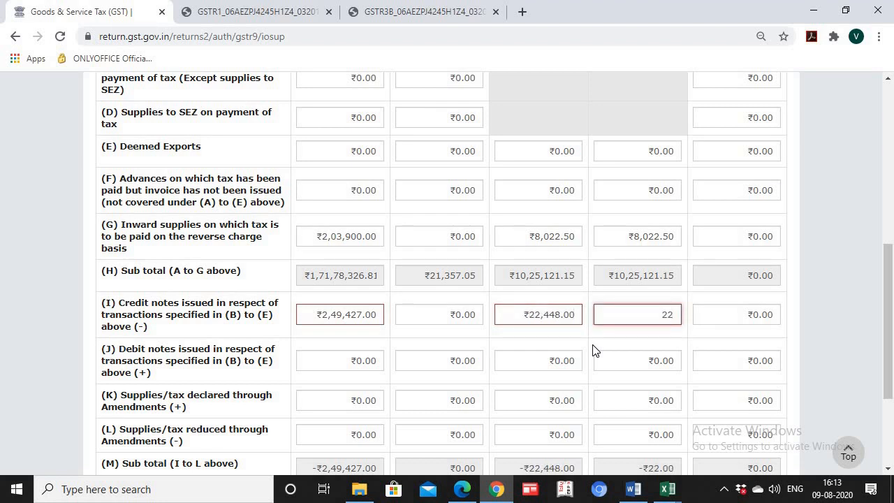
text(448)
key(Tab)
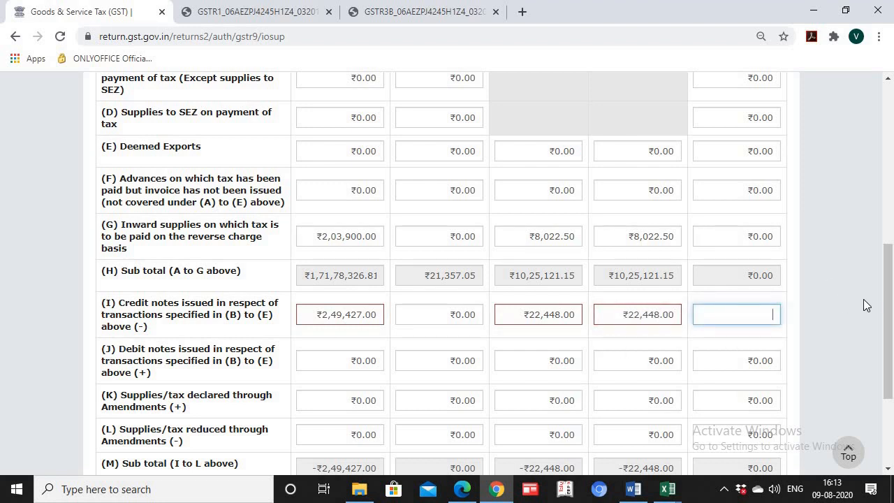
- Save table 4, agreeing to proceed with the values that differ by more than 20% from the system computed ones
drag(888, 302, 887, 365)
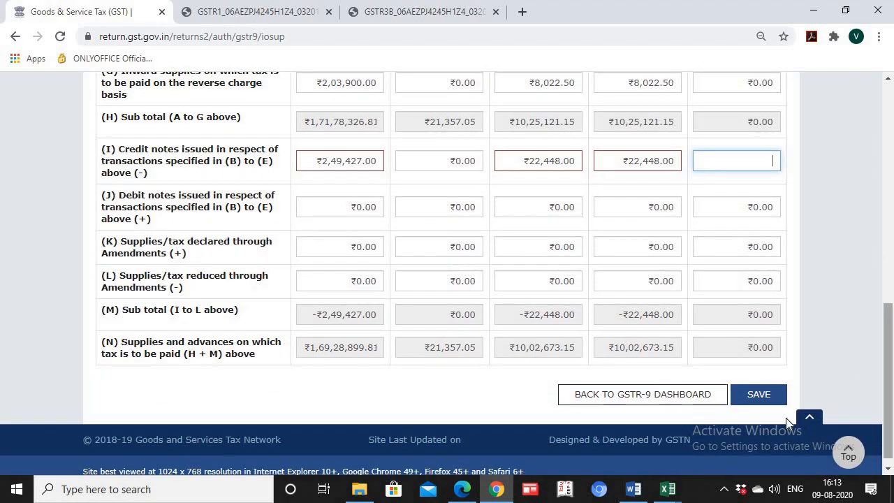
click(766, 397)
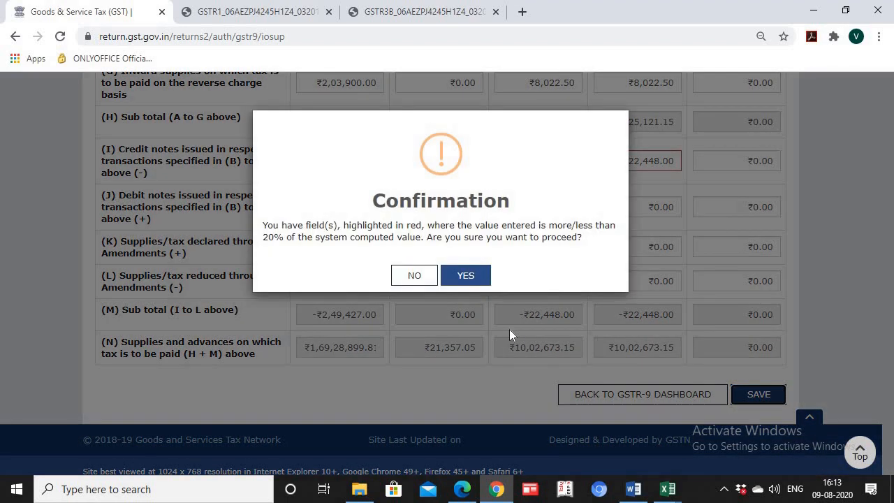
click(472, 278)
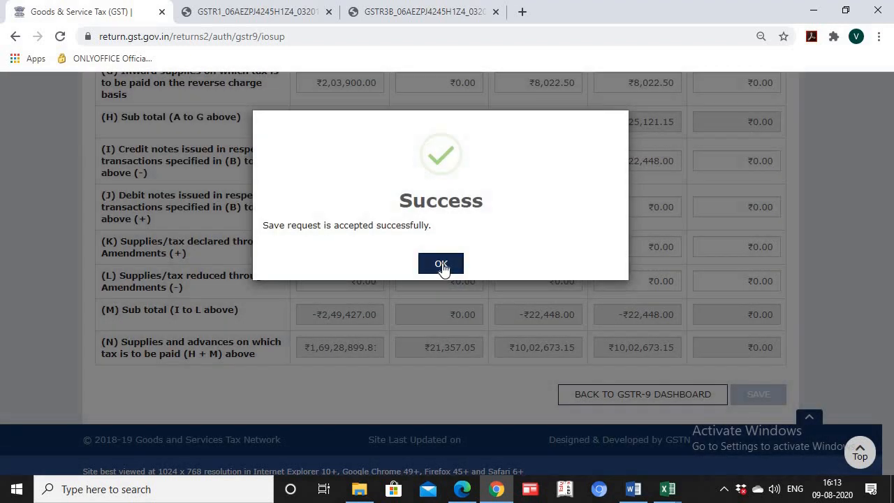
click(442, 270)
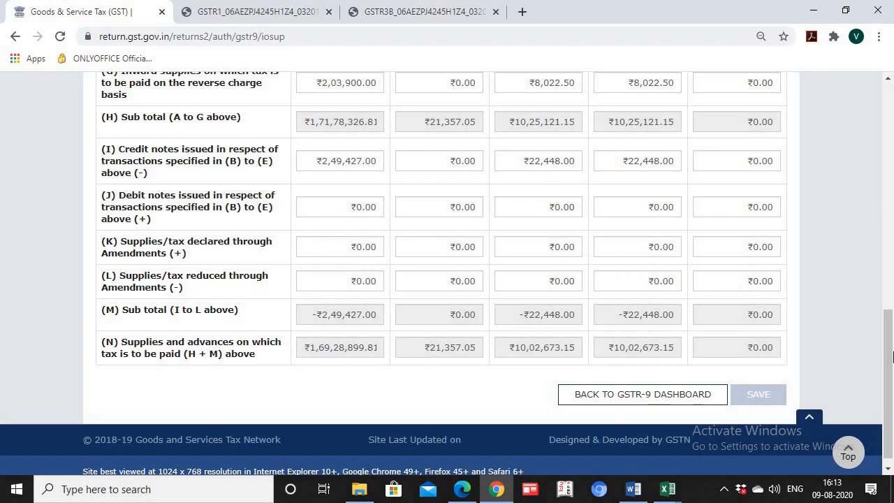
- Review the saved table 4, return to the GSTR-9 dashboard and open table 5 for outward supplies on which tax is not payable
drag(888, 357, 890, 310)
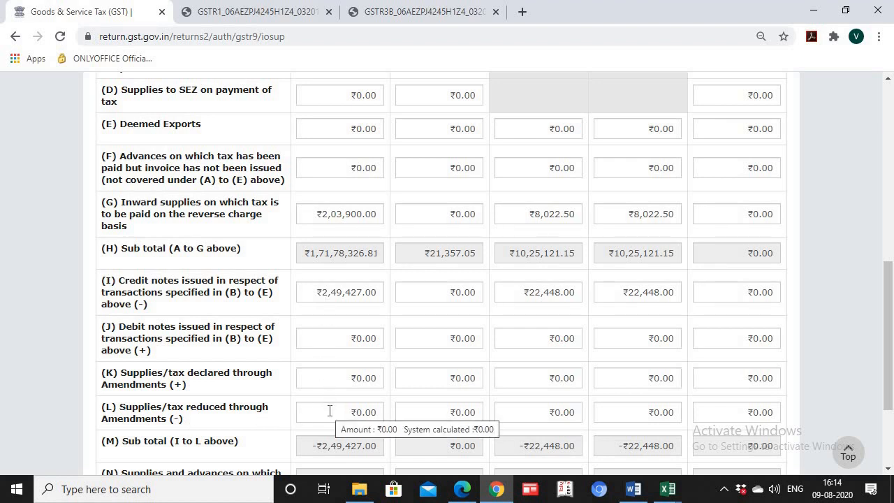
drag(889, 337, 889, 263)
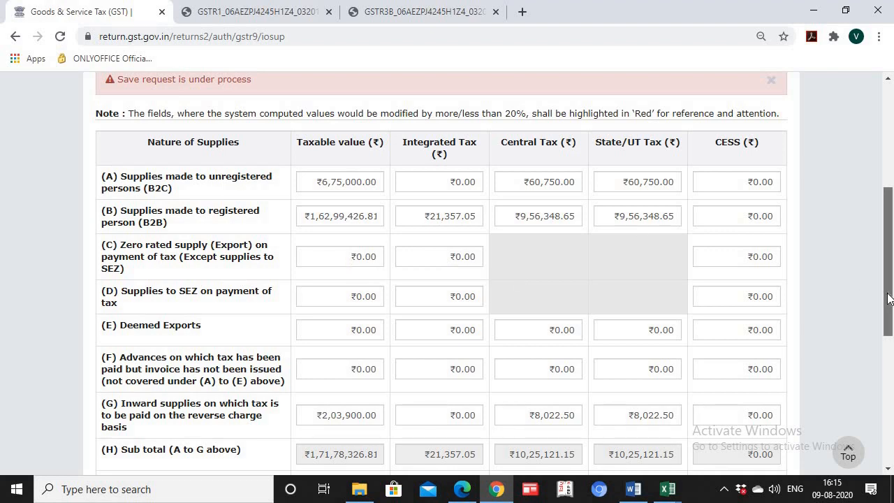
drag(888, 338, 887, 462)
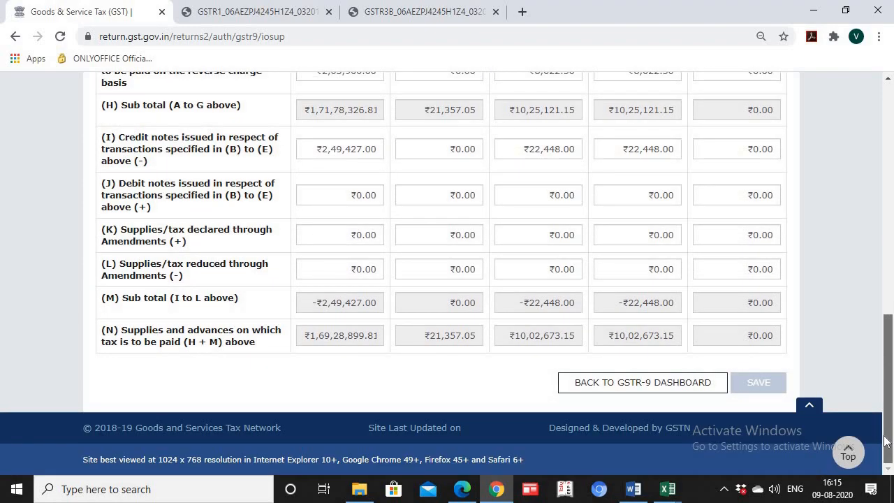
click(606, 384)
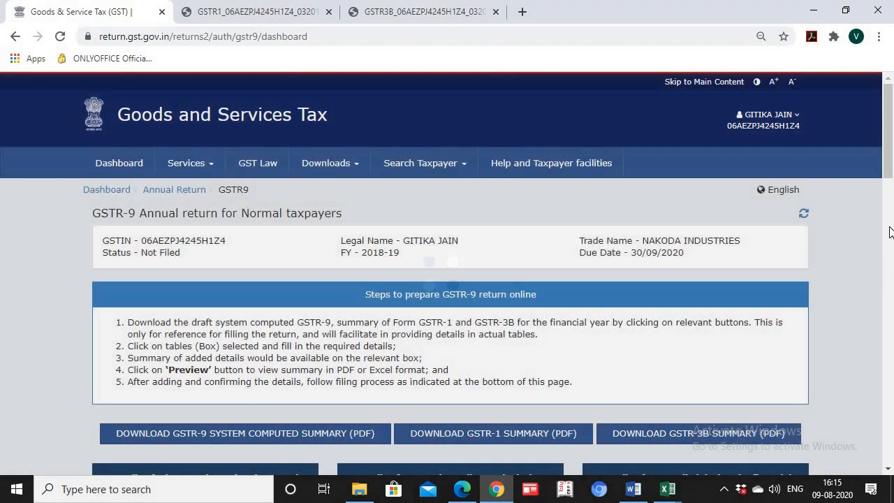
scroll(553, 201, down, 3)
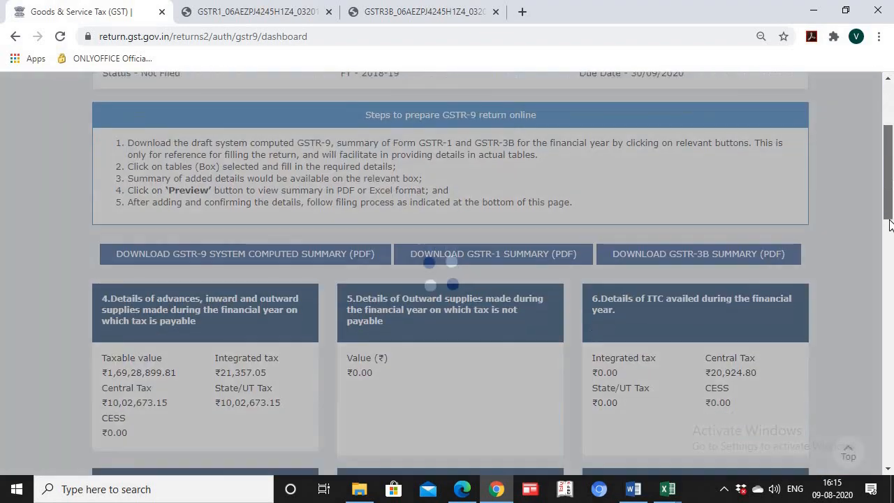
click(462, 258)
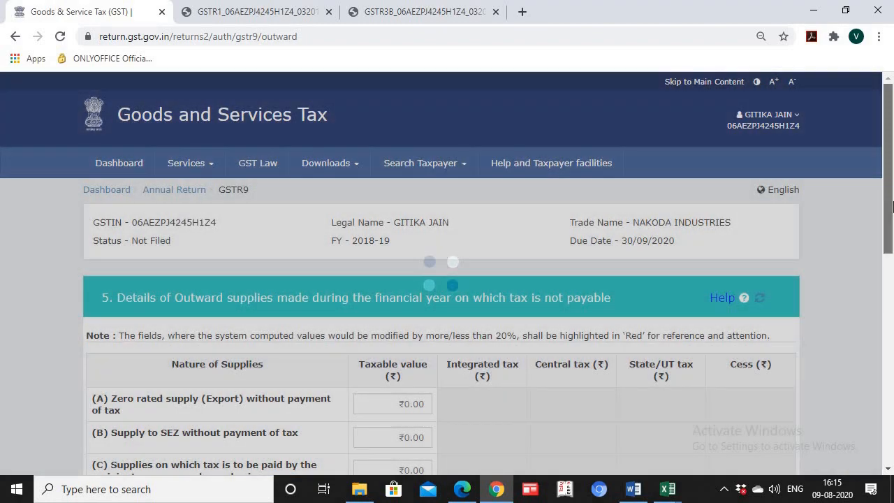
- Look up the interest amount in the workbook and set the Exempted taxable value in row 5(D) to 2,45,000
drag(891, 213, 892, 257)
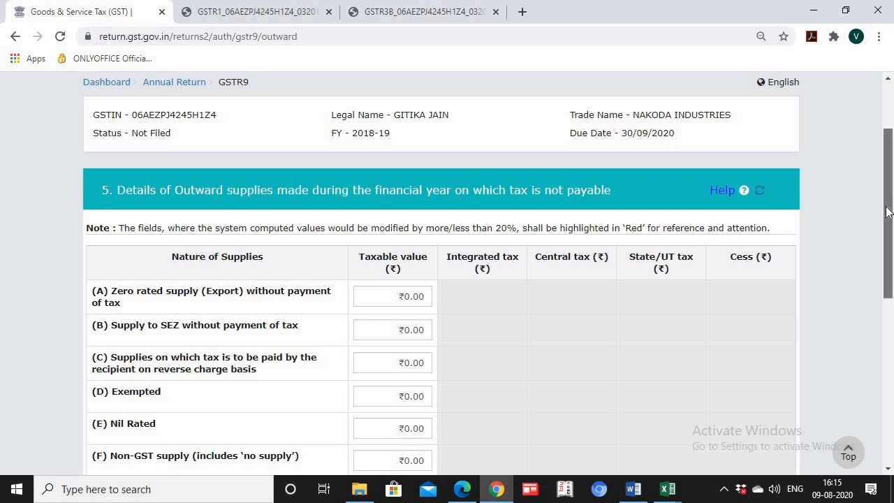
drag(886, 228, 886, 272)
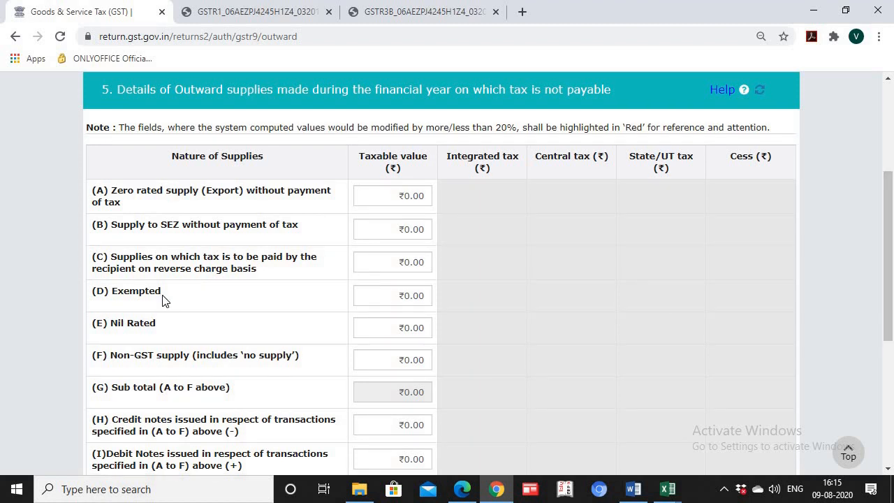
click(372, 294)
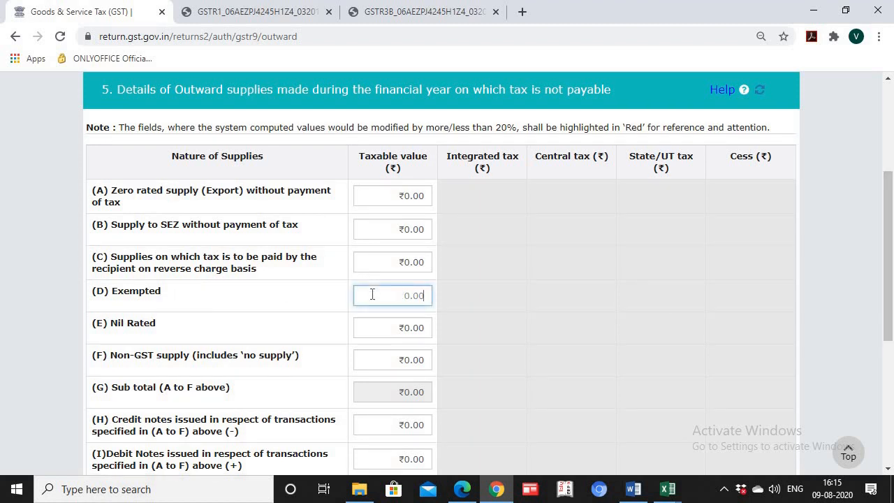
key(alt+Tab)
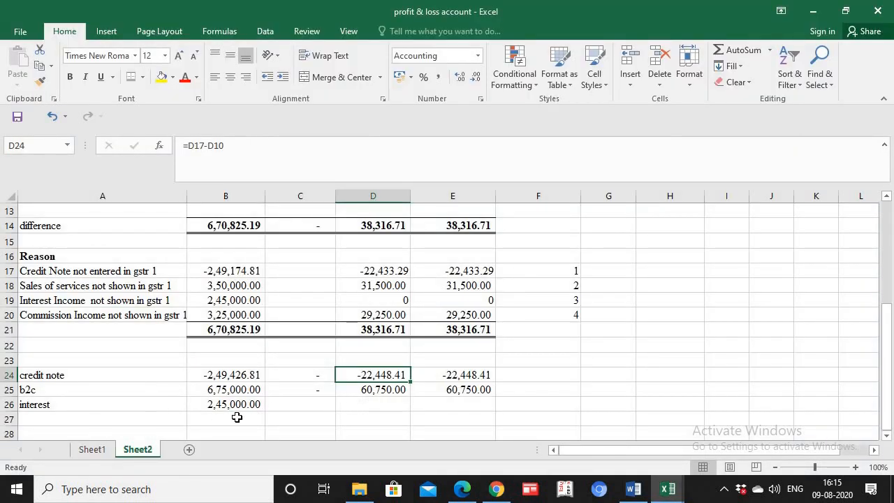
key(alt+Tab)
click(398, 299)
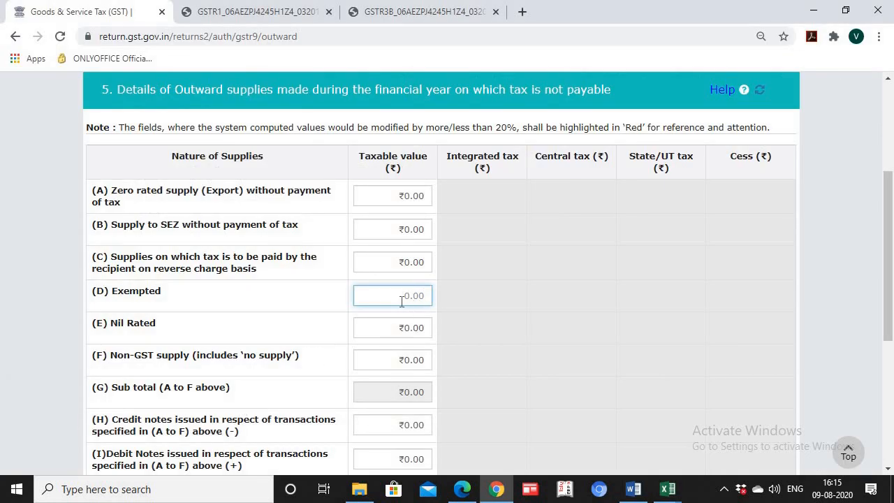
text(2,45,00)
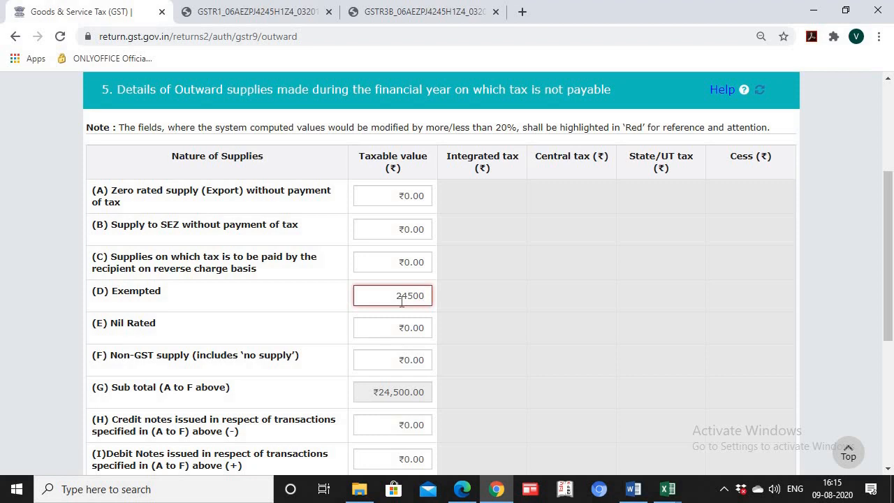
text(0)
key(Tab)
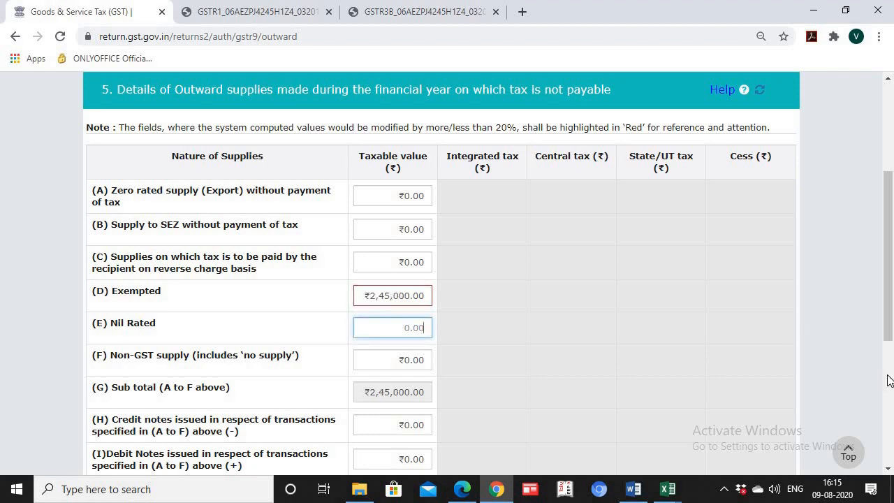
- Compare the total turnover and tax amounts in row 5(N) with the books totals in row 7 of the workbook
drag(891, 326, 892, 433)
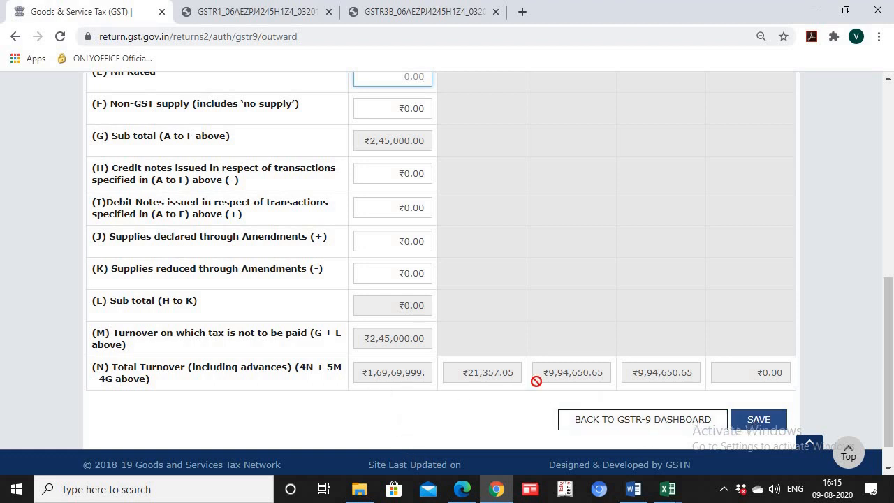
key(alt+Tab)
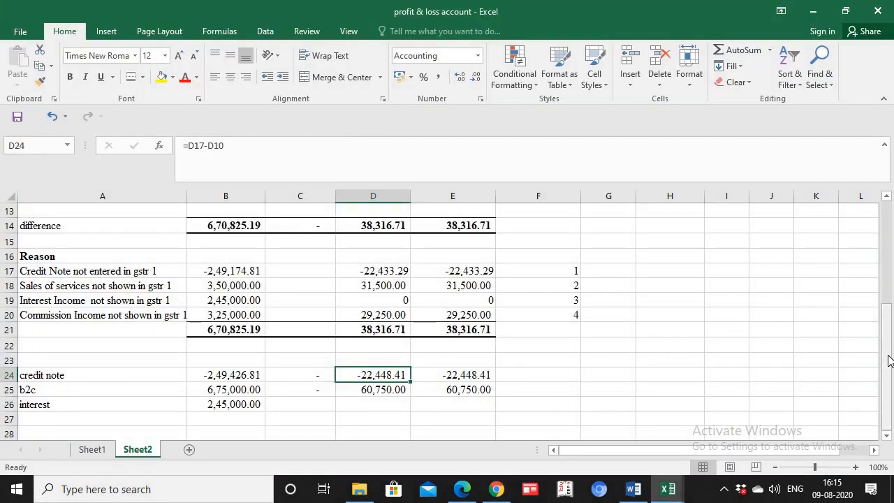
drag(888, 360, 888, 265)
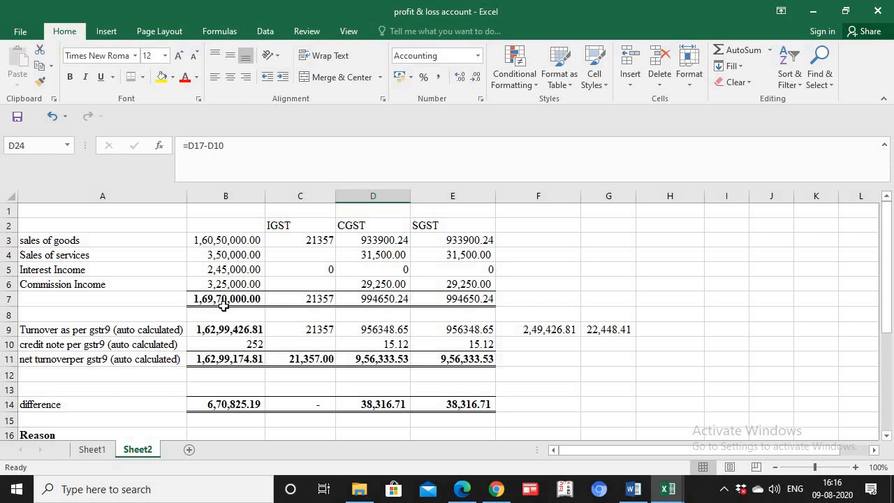
key(alt+Tab)
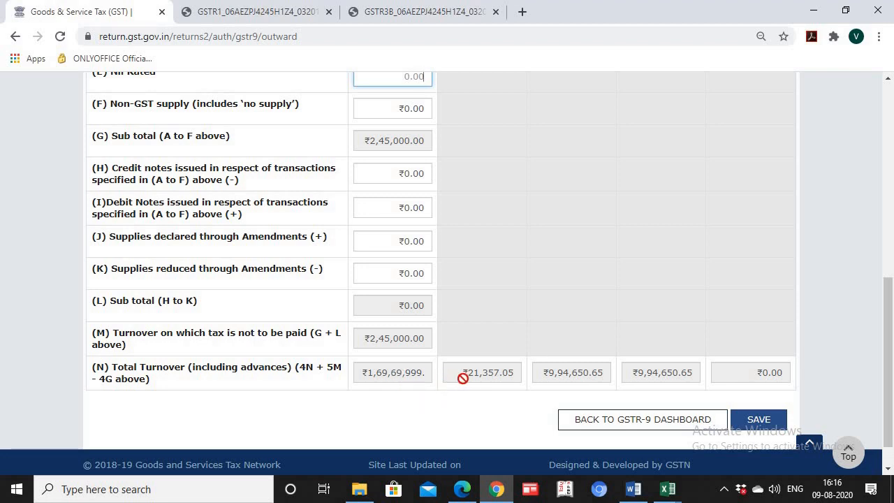
key(alt+Tab)
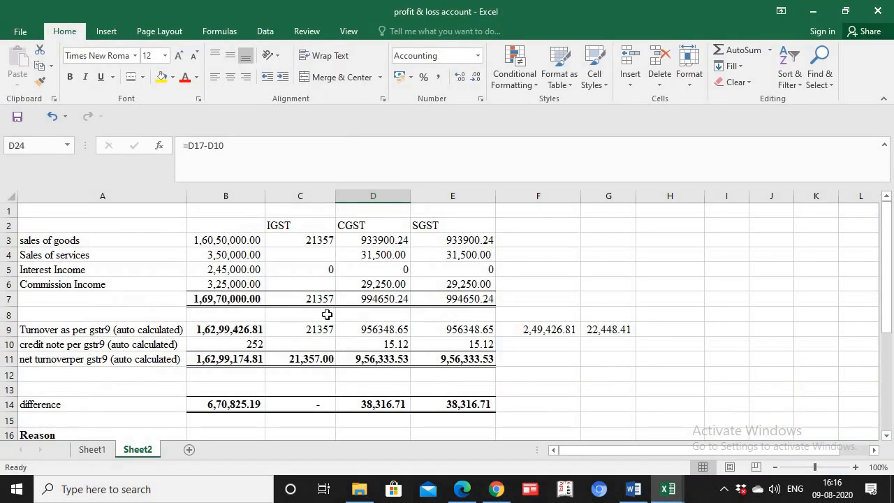
key(alt+Tab)
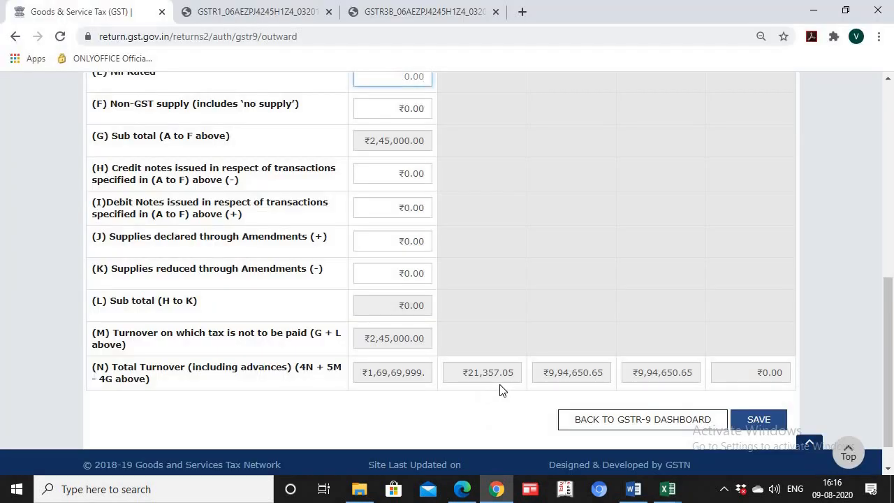
key(alt+Tab)
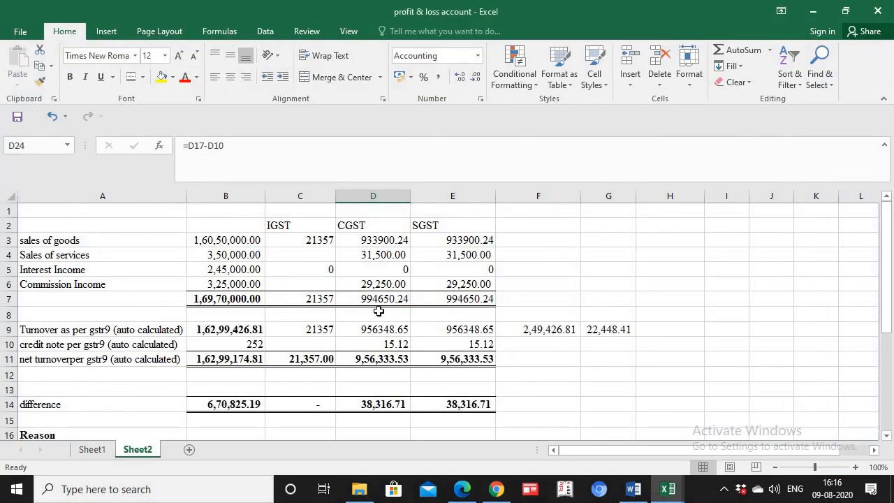
key(alt+Tab)
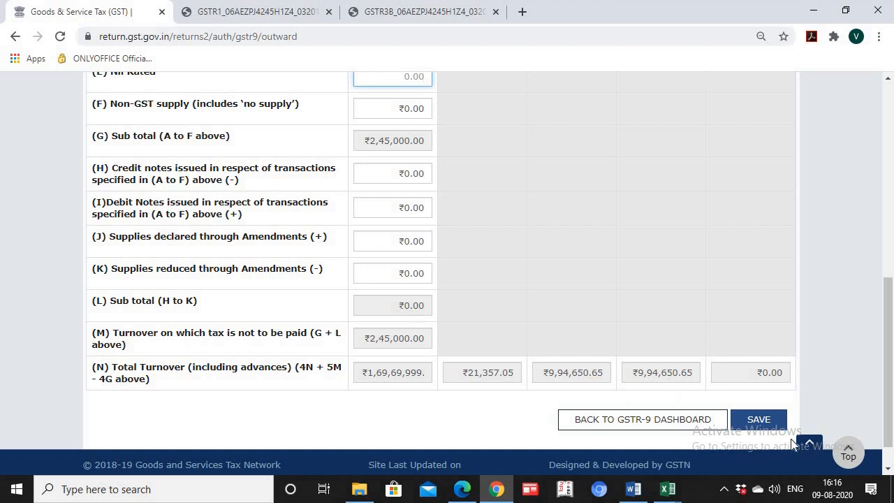
- Save table 5, agreeing to proceed with the value differing by more than 20% from the system computed one, and return to the GSTR-9 dashboard
click(758, 421)
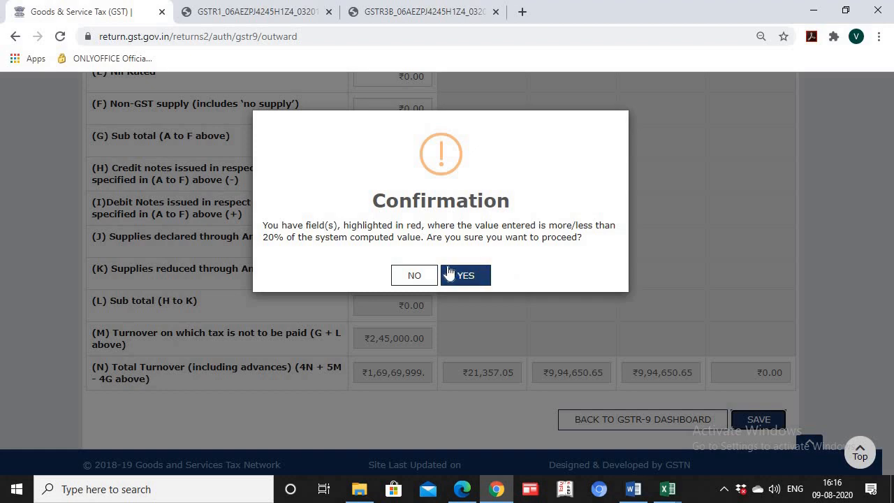
click(471, 275)
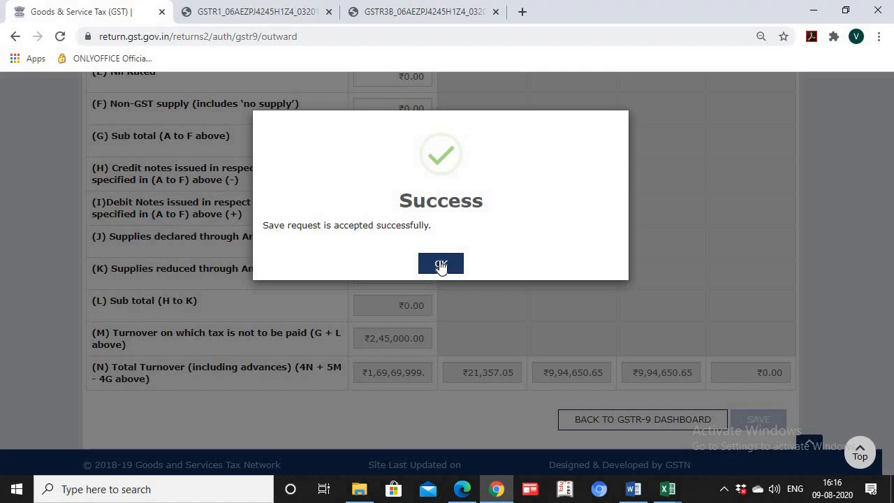
click(441, 265)
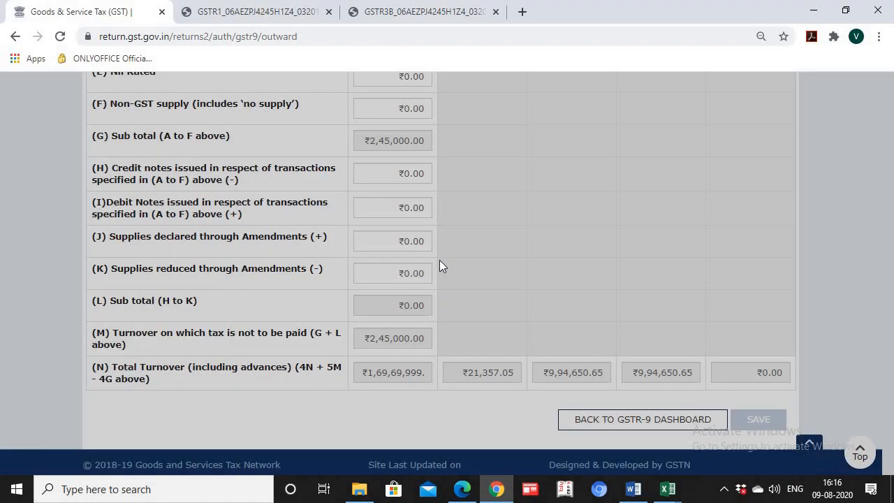
drag(890, 381, 891, 411)
click(623, 386)
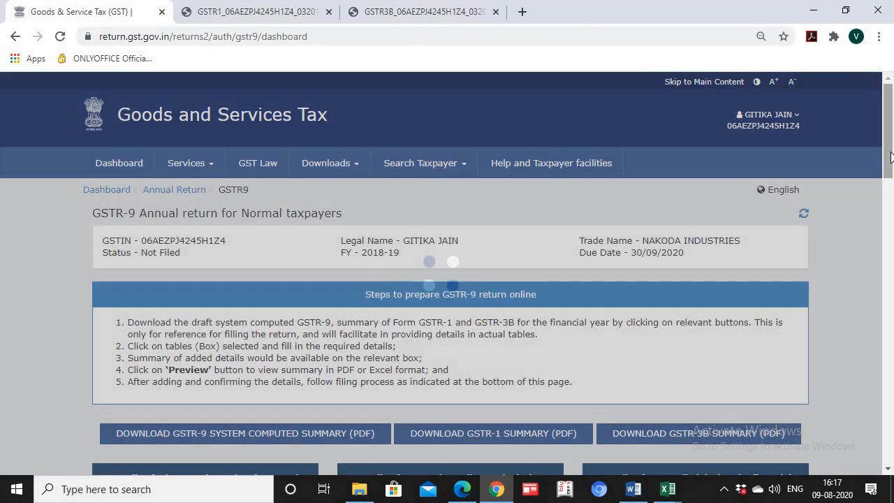
scroll(404, 279, down, 4)
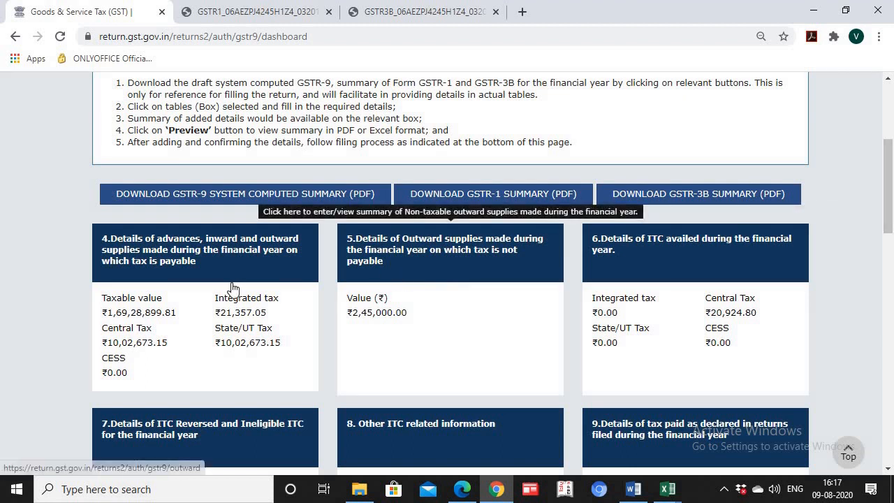